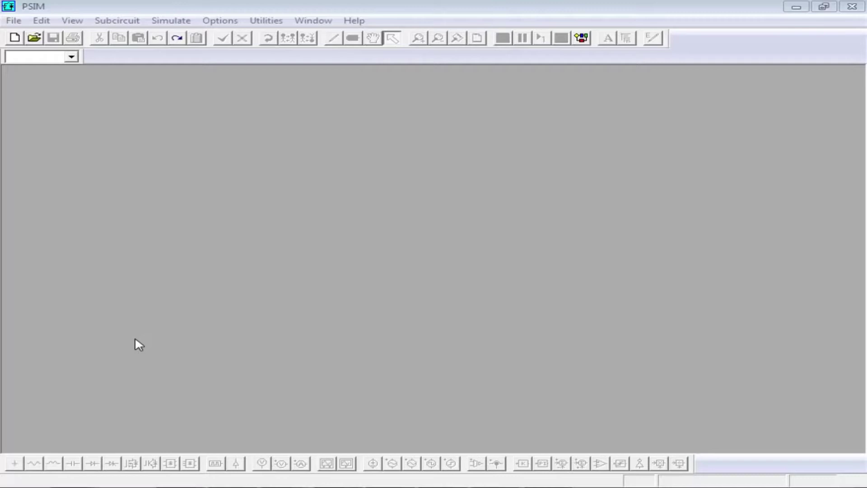
Create a new blank schematic.
{"action": "left_click", "coordinate": [15, 38]}
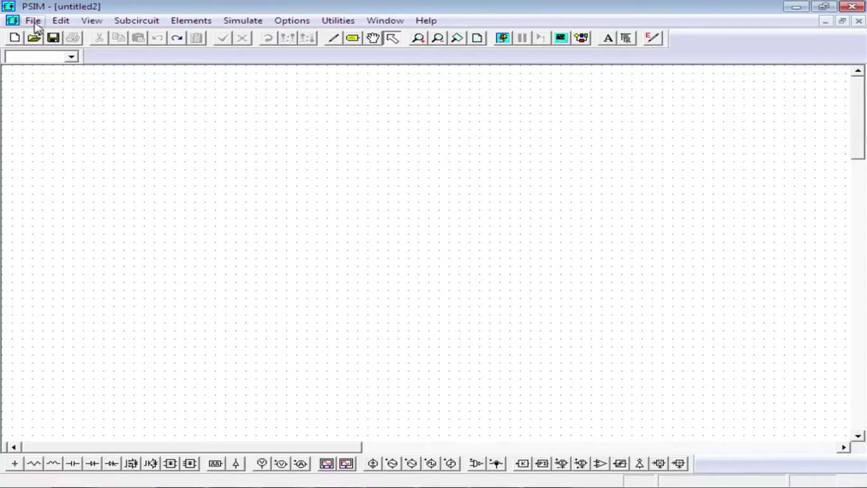
{"action": "left_click", "coordinate": [340, 23]}
{"action": "mouse_move", "coordinate": [379, 22]}
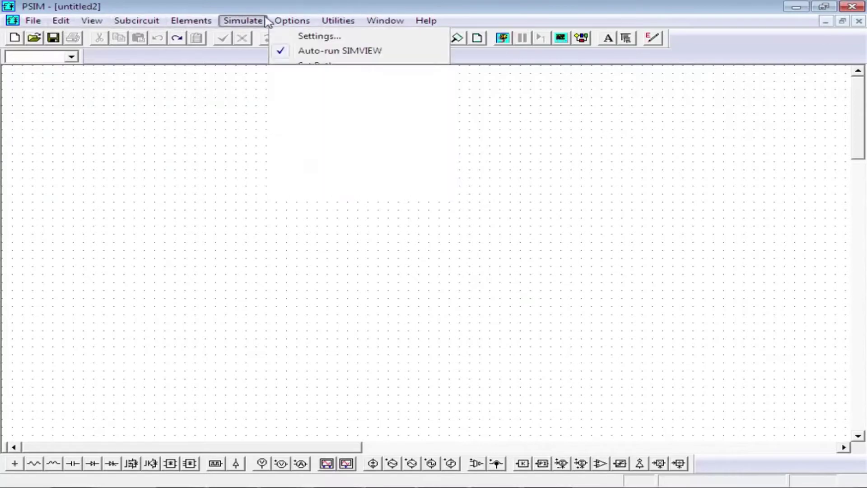
{"action": "mouse_move", "coordinate": [47, 26]}
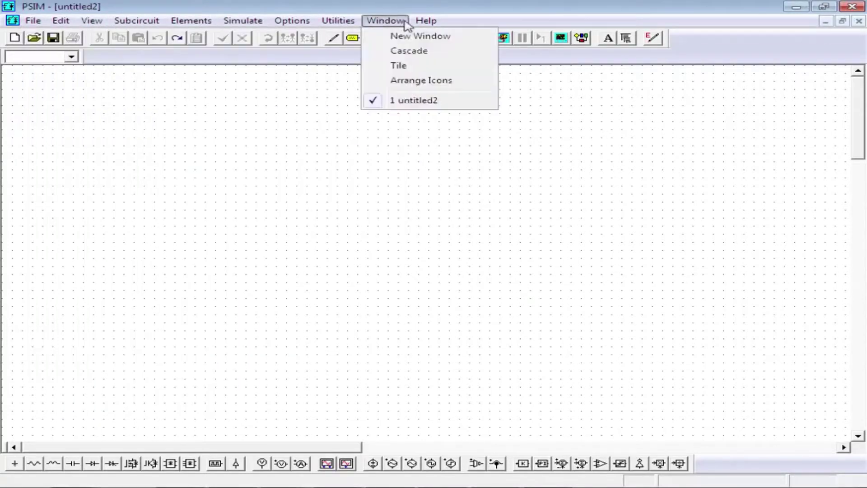
{"action": "left_click", "coordinate": [562, 213]}
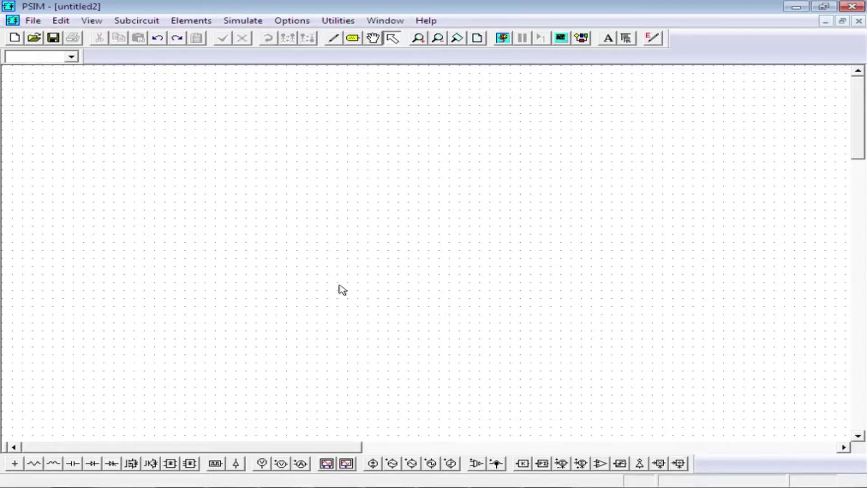
Examine the Power element library, from RLC branches, switches, transformers and magnetic elements to the motor drive, thermal and renewable energy modules.
{"action": "left_click", "coordinate": [203, 22]}
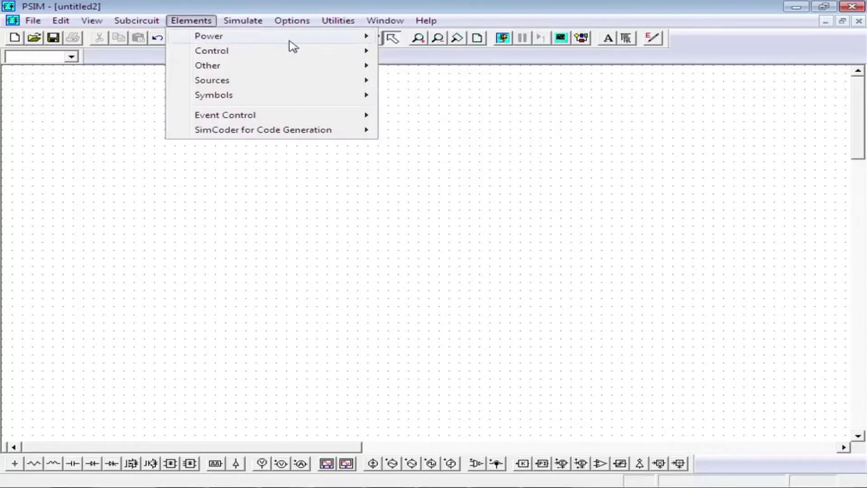
{"action": "mouse_move", "coordinate": [289, 39]}
{"action": "mouse_move", "coordinate": [472, 36]}
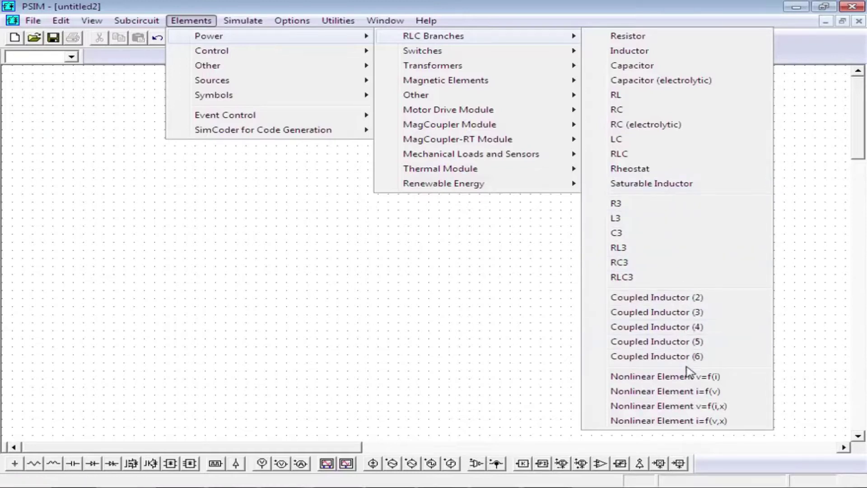
{"action": "mouse_move", "coordinate": [555, 55]}
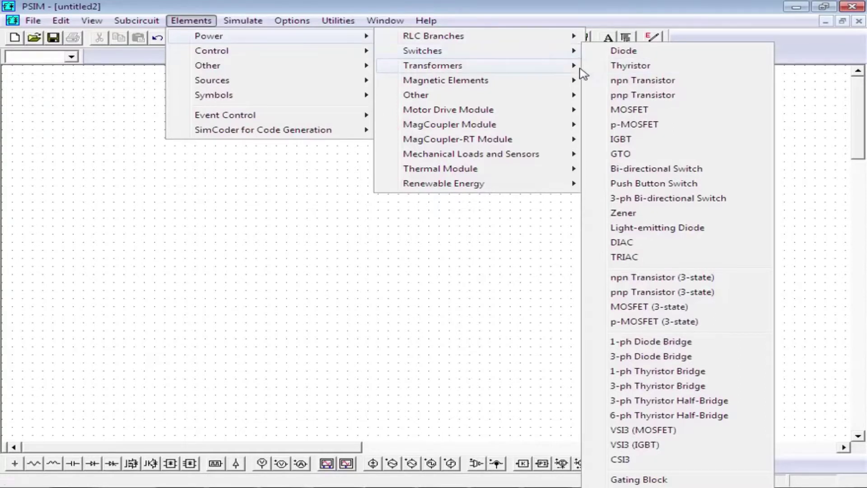
{"action": "mouse_move", "coordinate": [568, 74]}
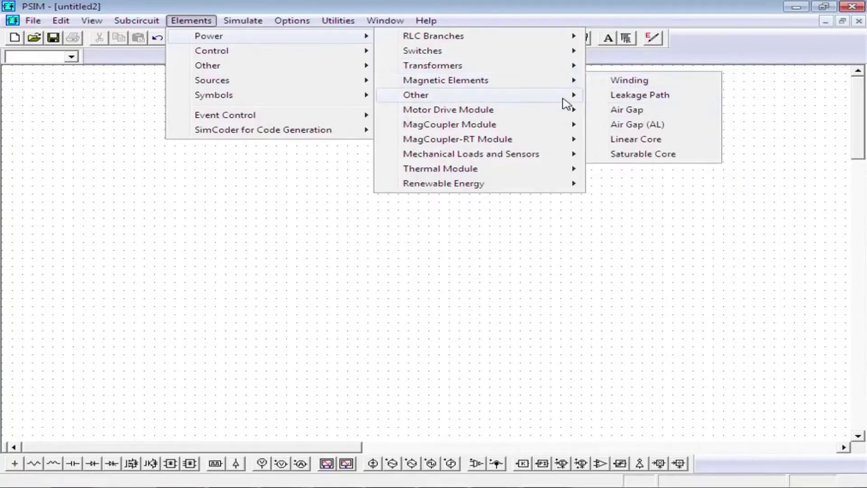
{"action": "mouse_move", "coordinate": [563, 99]}
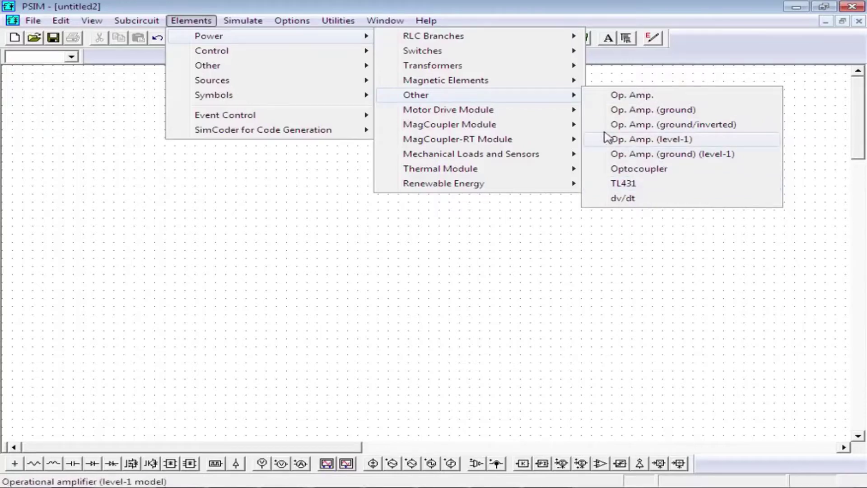
{"action": "mouse_move", "coordinate": [568, 117]}
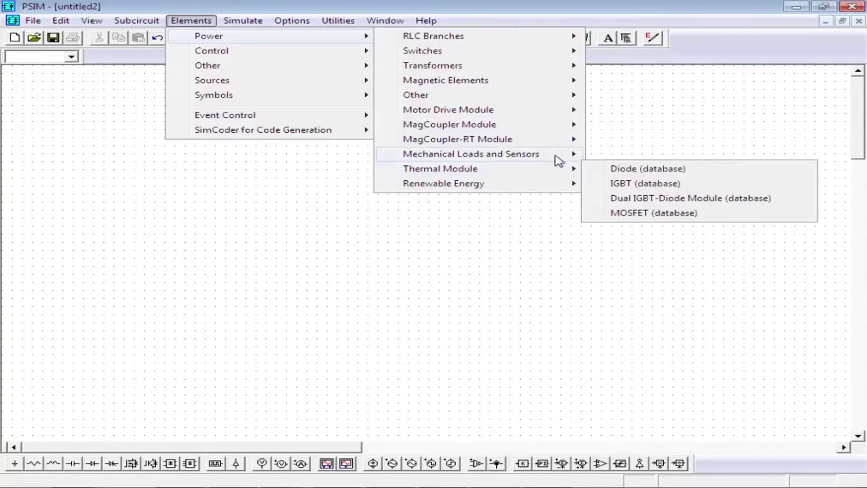
{"action": "mouse_move", "coordinate": [459, 187]}
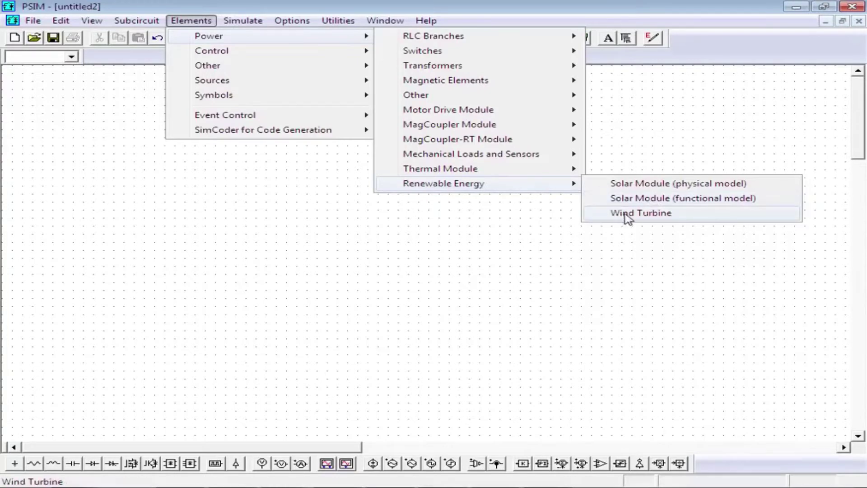
Examine the Control element library, covering filters, computational blocks, other function blocks, logic elements and the digital control and SimCoupler modules.
{"action": "mouse_move", "coordinate": [360, 52]}
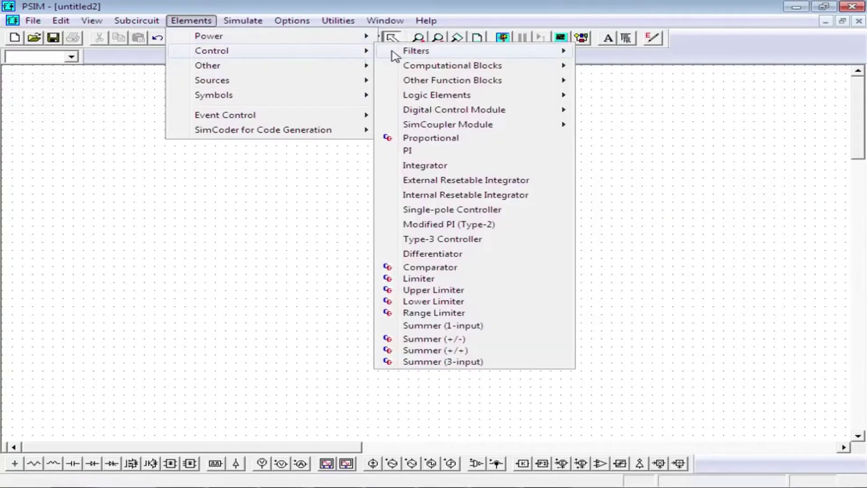
{"action": "mouse_move", "coordinate": [393, 55]}
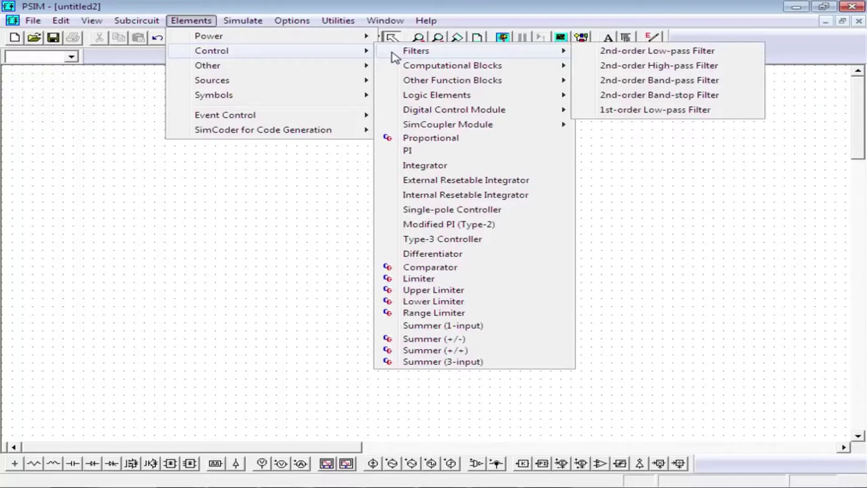
{"action": "mouse_move", "coordinate": [462, 71]}
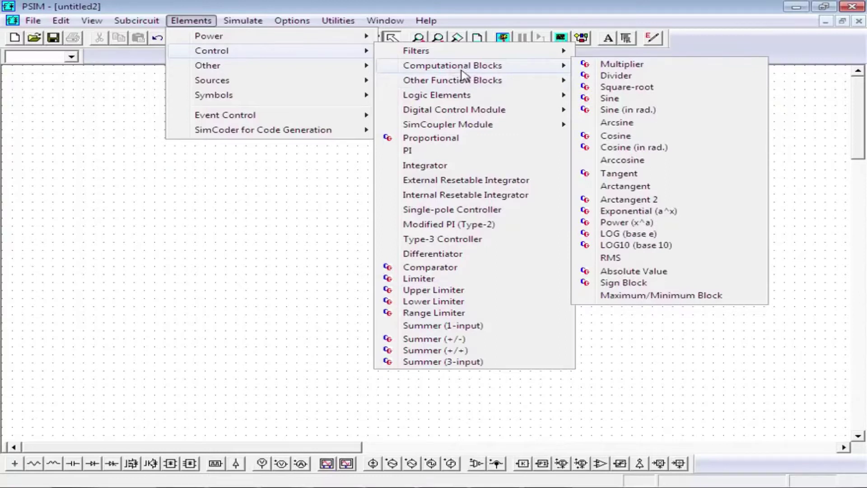
{"action": "mouse_move", "coordinate": [503, 87]}
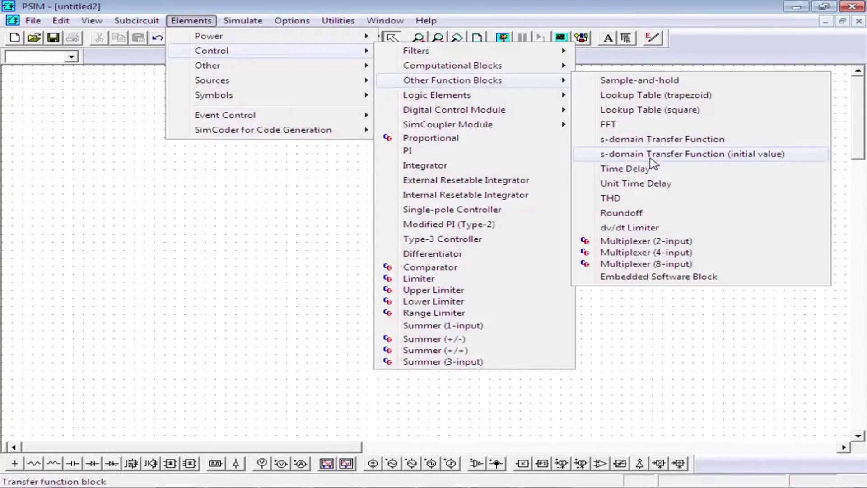
{"action": "mouse_move", "coordinate": [536, 99]}
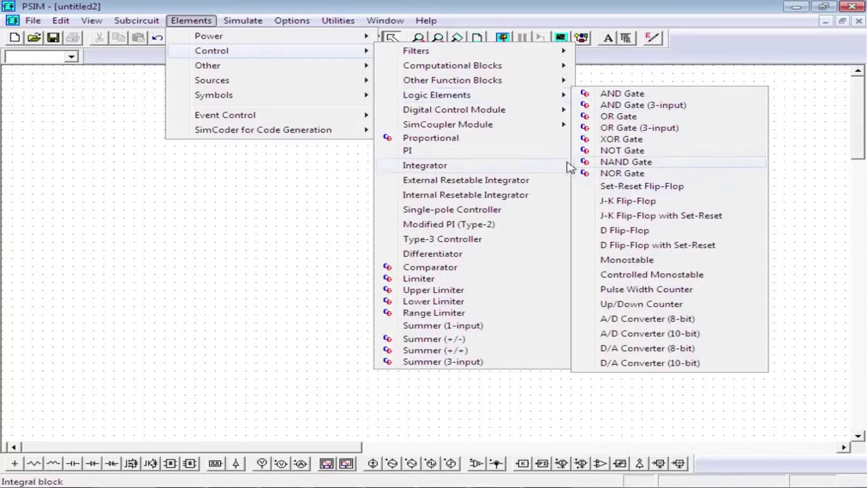
{"action": "mouse_move", "coordinate": [519, 128]}
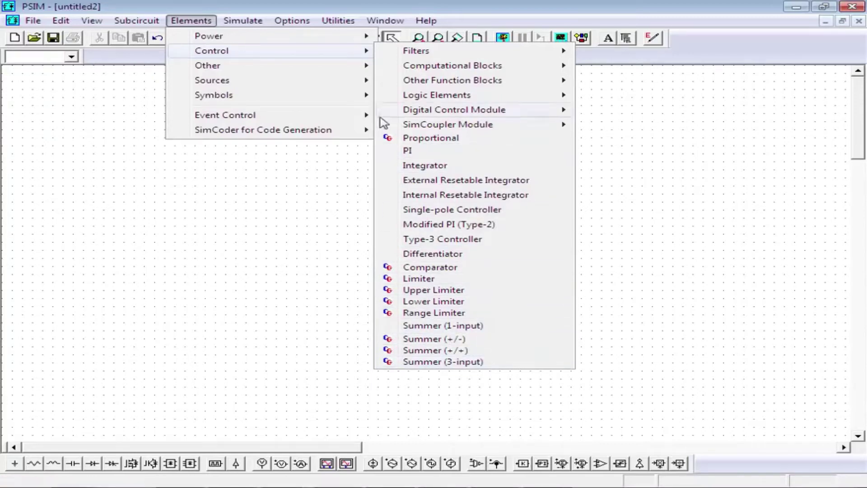
Examine the Other element library, covering switch controllers, sensors, probes and function blocks.
{"action": "mouse_move", "coordinate": [353, 69]}
{"action": "mouse_move", "coordinate": [429, 71]}
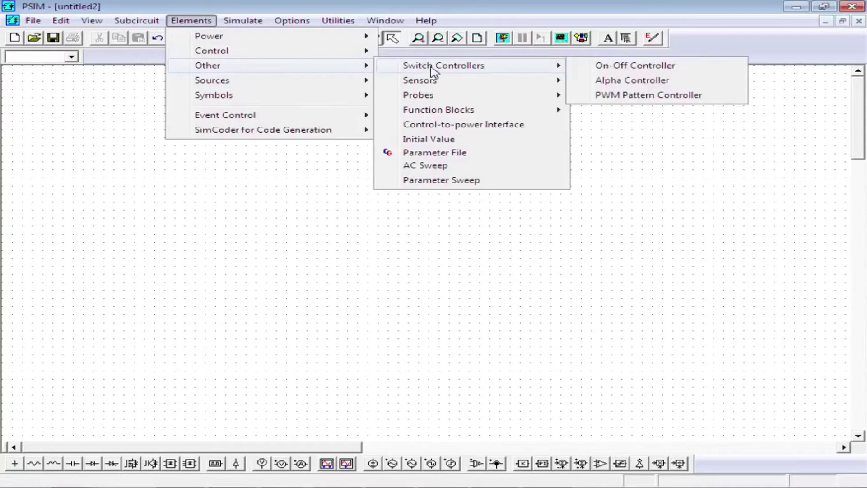
{"action": "mouse_move", "coordinate": [489, 86]}
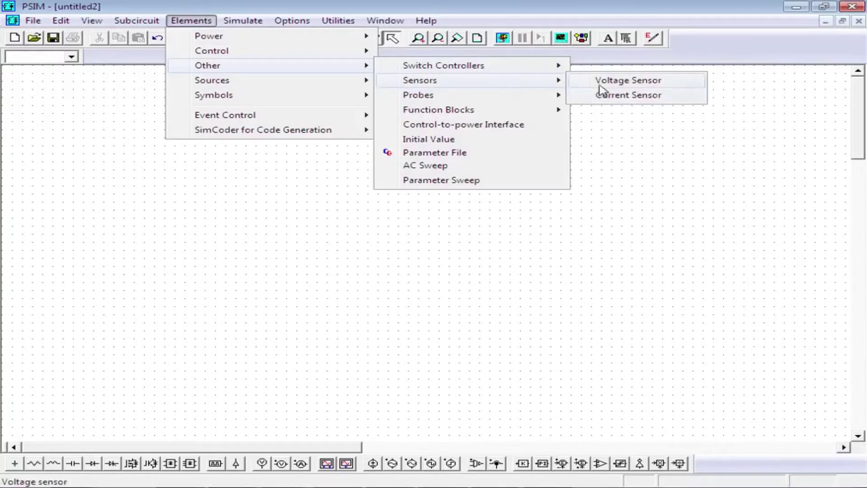
{"action": "mouse_move", "coordinate": [560, 101]}
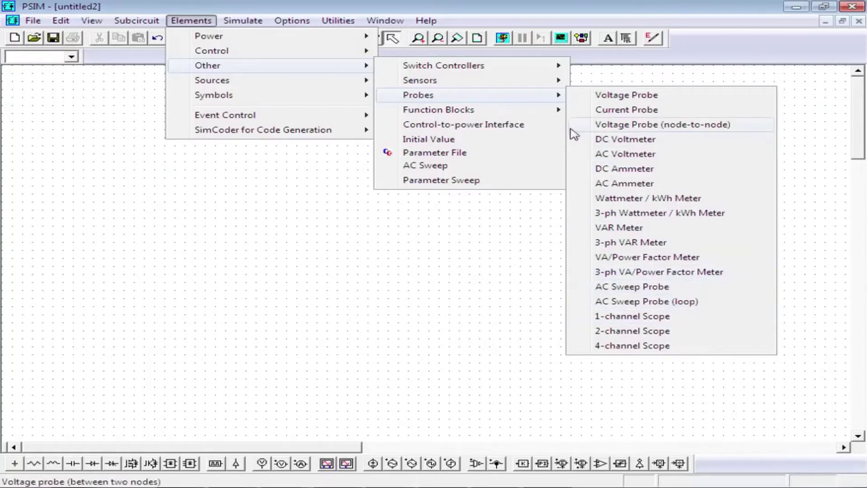
{"action": "mouse_move", "coordinate": [537, 116]}
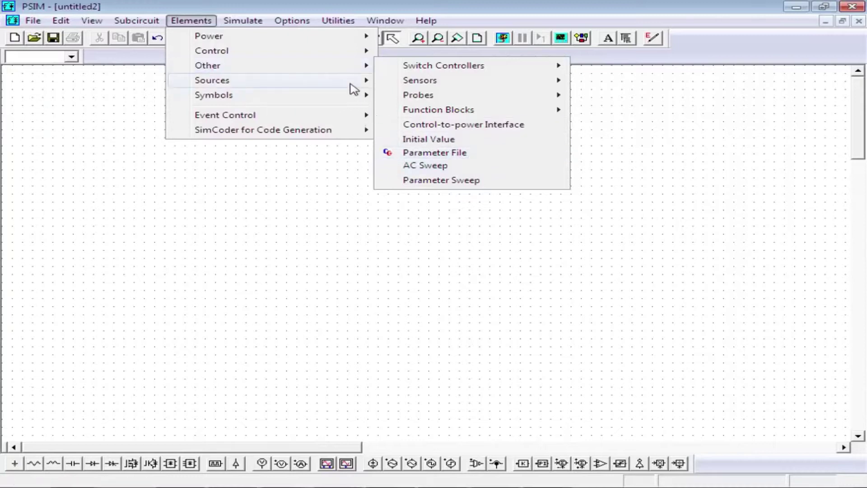
Examine the voltage and current sources, the symbols, the event control elements and the SimCoder code generation targets.
{"action": "mouse_move", "coordinate": [418, 85]}
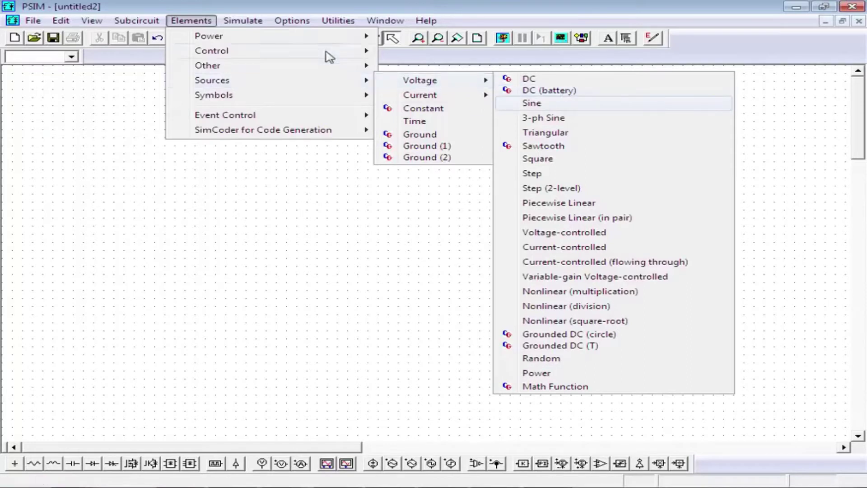
{"action": "mouse_move", "coordinate": [317, 37]}
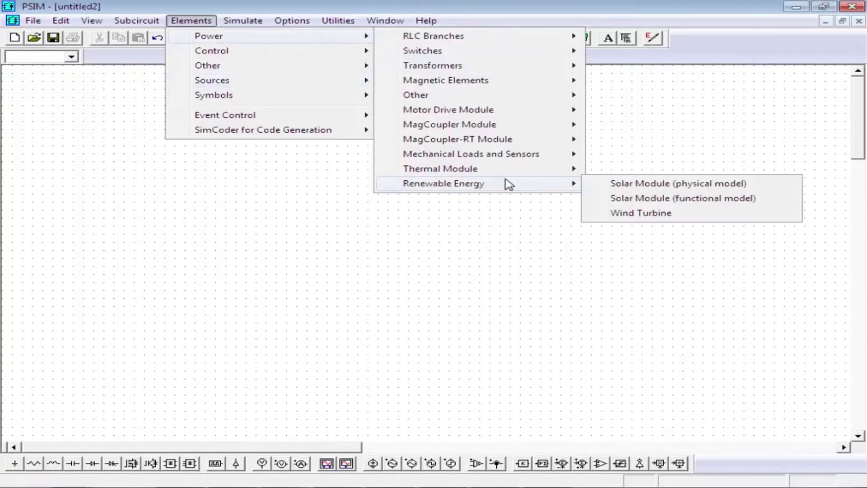
{"action": "mouse_move", "coordinate": [307, 80]}
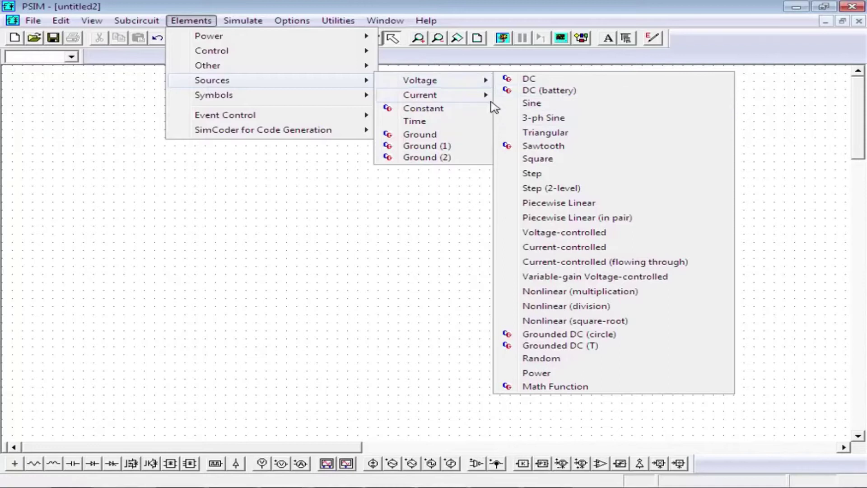
{"action": "mouse_move", "coordinate": [487, 103]}
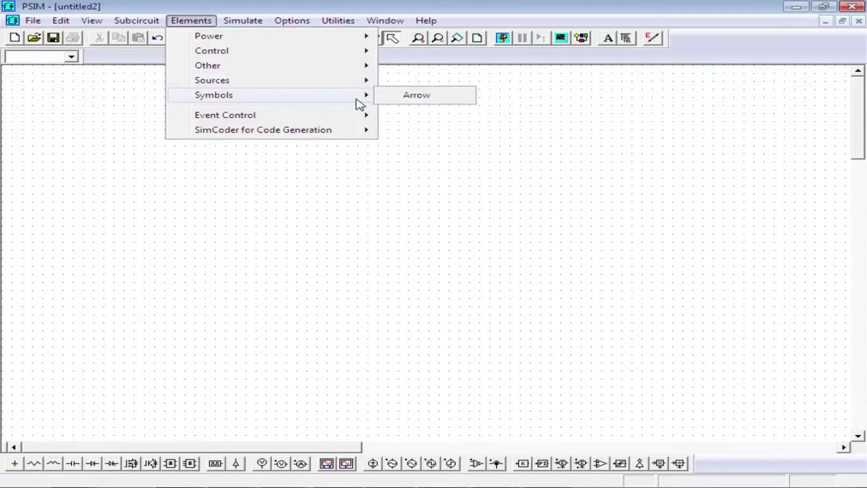
{"action": "mouse_move", "coordinate": [362, 118]}
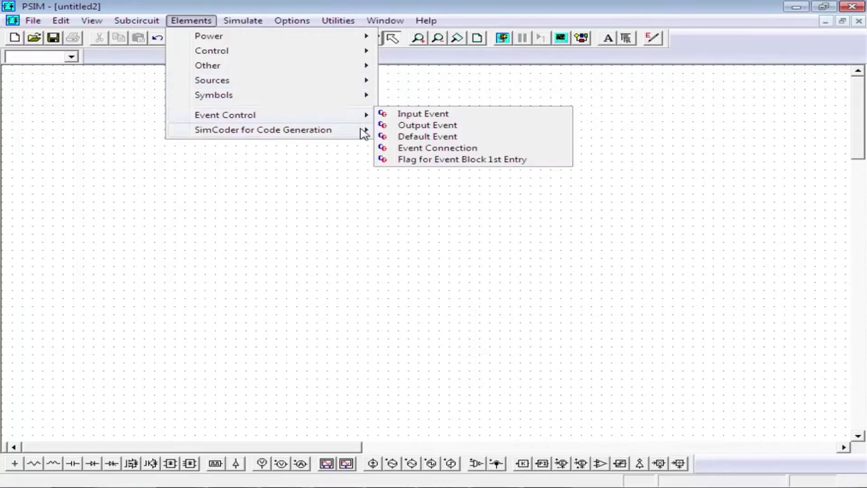
{"action": "mouse_move", "coordinate": [361, 137]}
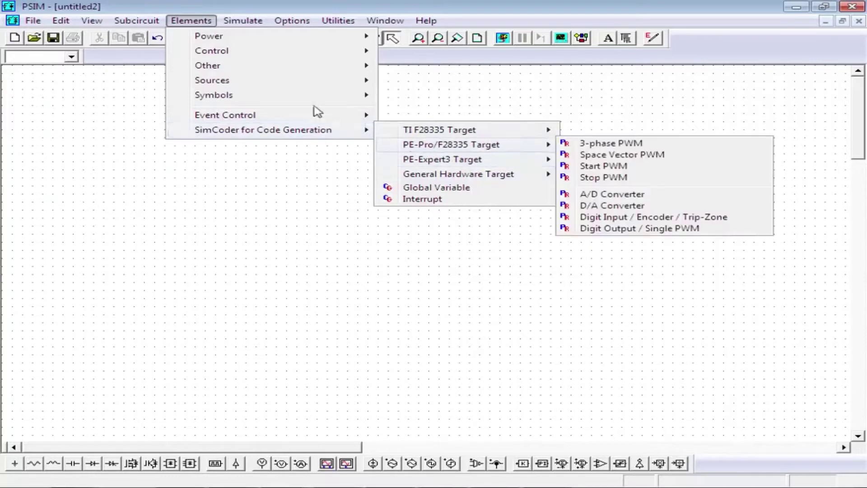
Review the simulation commands, and switch to the Flyback_control_pomppt model in Simulink to compare its Configuration Parameters command.
{"action": "mouse_move", "coordinate": [149, 23]}
{"action": "mouse_move", "coordinate": [239, 23]}
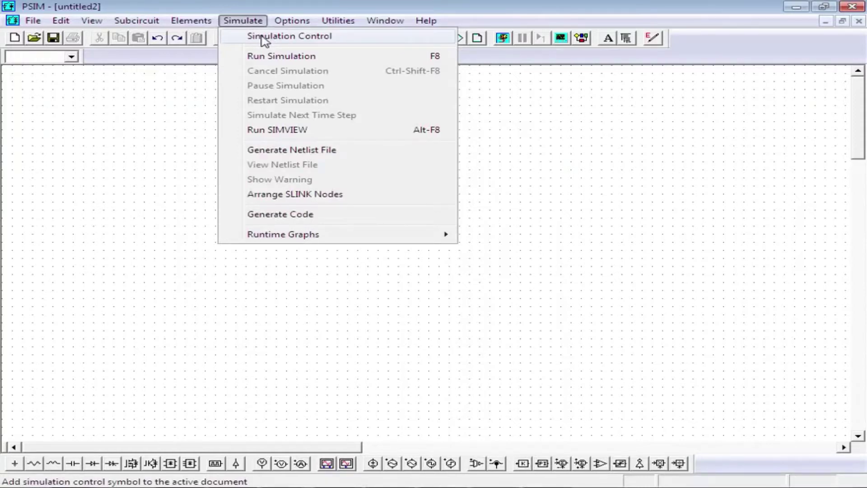
{"action": "left_click", "coordinate": [311, 424]}
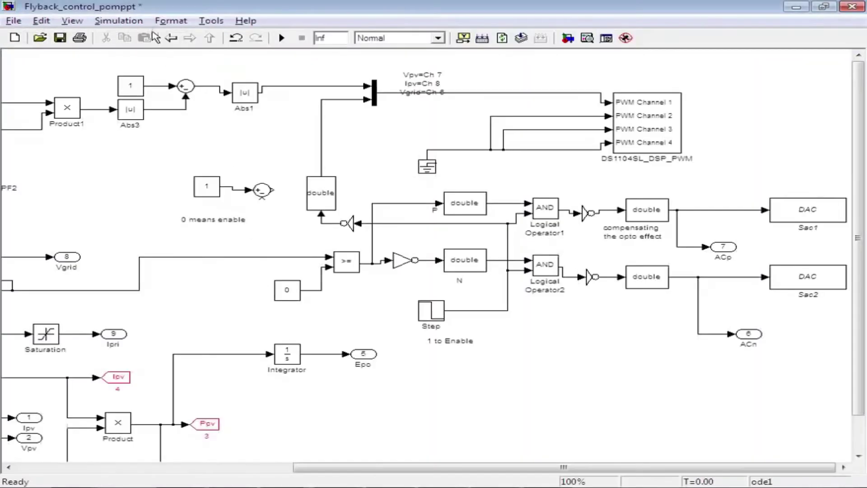
{"action": "left_click", "coordinate": [120, 21]}
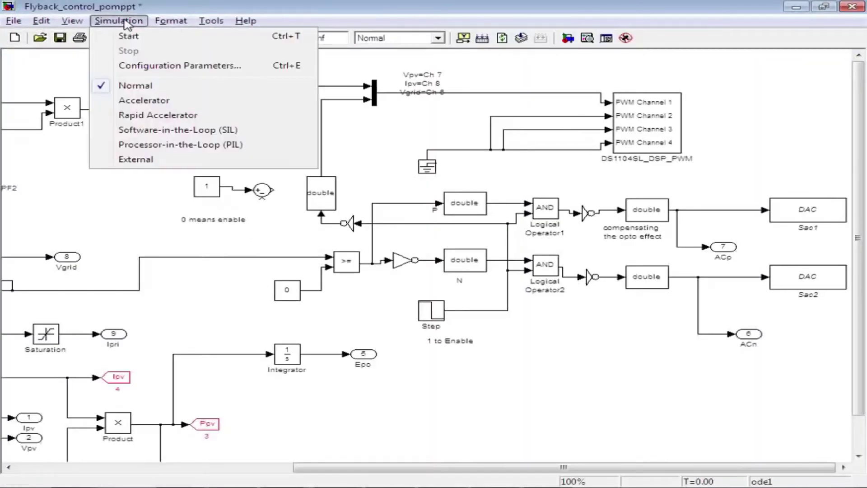
{"action": "left_click", "coordinate": [140, 66]}
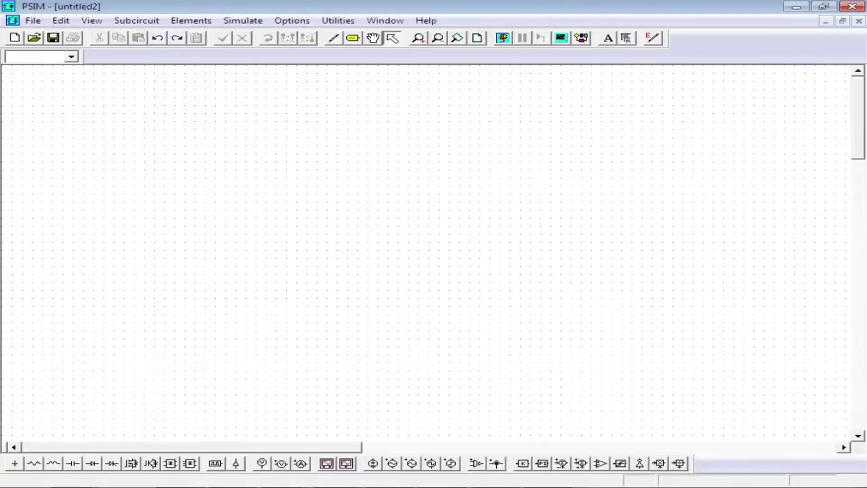
Place a Simulation Control element near the upper-left corner of the schematic and open its parameters.
{"action": "left_click", "coordinate": [205, 22]}
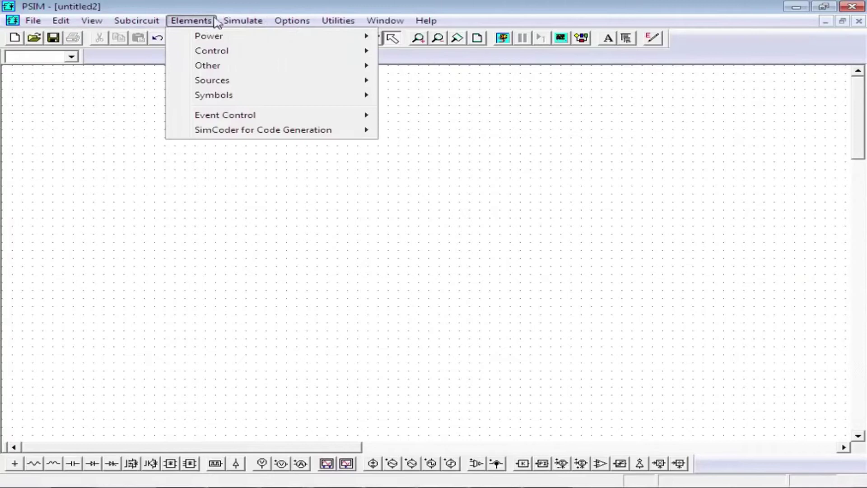
{"action": "mouse_move", "coordinate": [242, 20]}
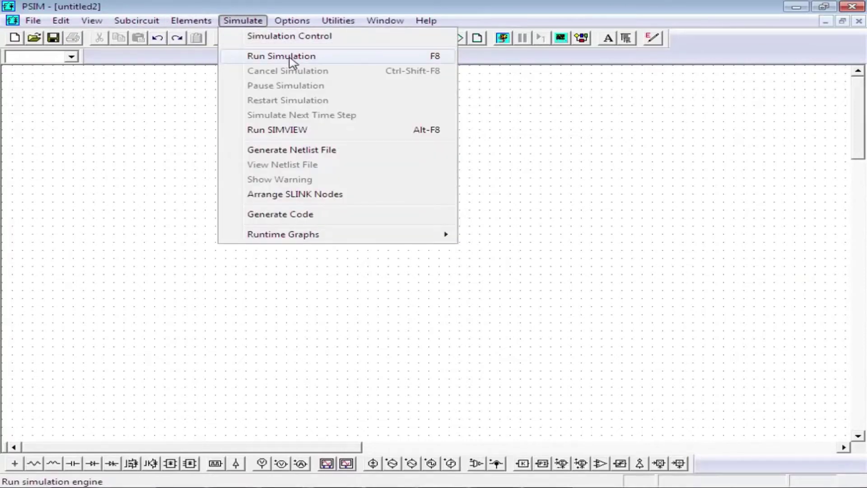
{"action": "left_click", "coordinate": [289, 36]}
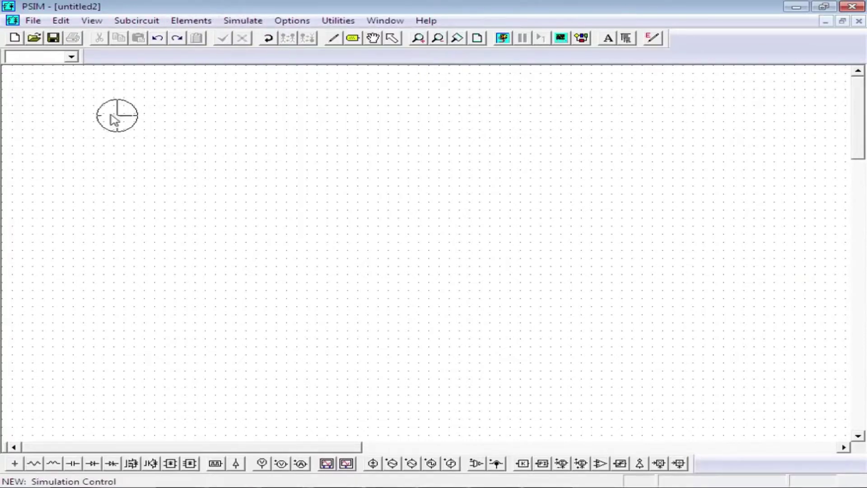
{"action": "double_click", "coordinate": [89, 118]}
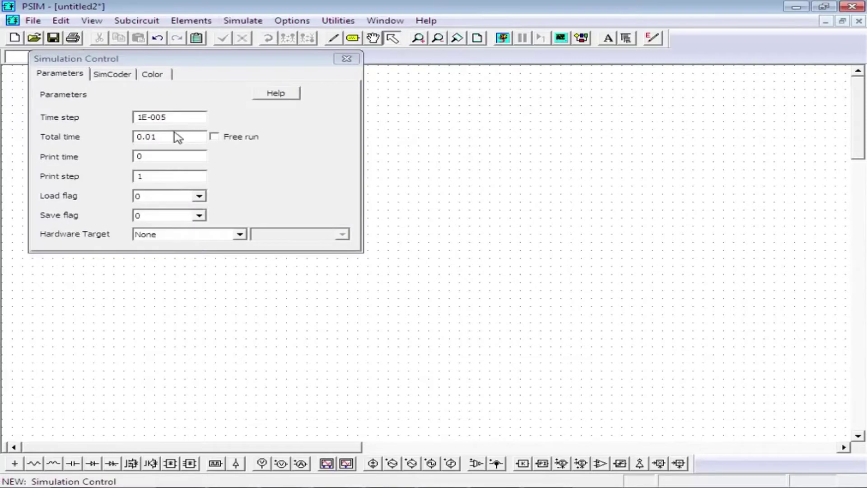
Review the Simulation Control's time and flag parameters, and compare them with the Configuration Parameters of Flyback_control_pomppt.
{"action": "left_click_drag", "start_coordinate": [178, 137], "coordinate": [102, 147]}
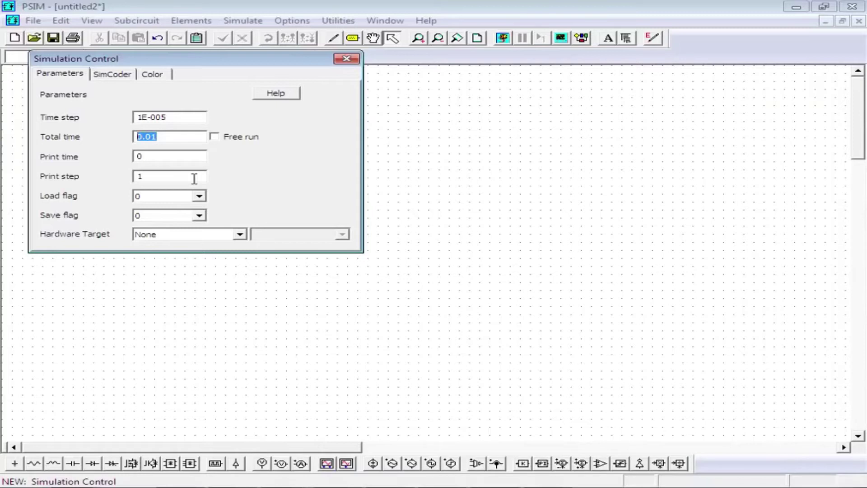
{"action": "left_click", "coordinate": [346, 59]}
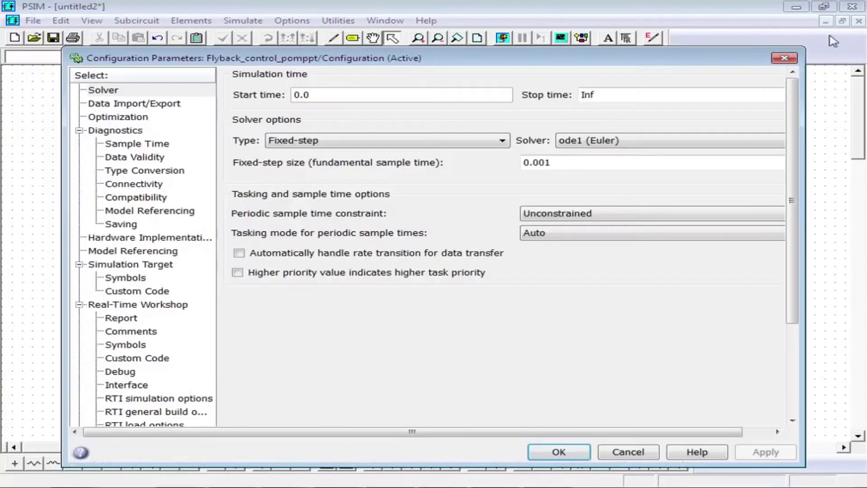
{"action": "left_click", "coordinate": [794, 58]}
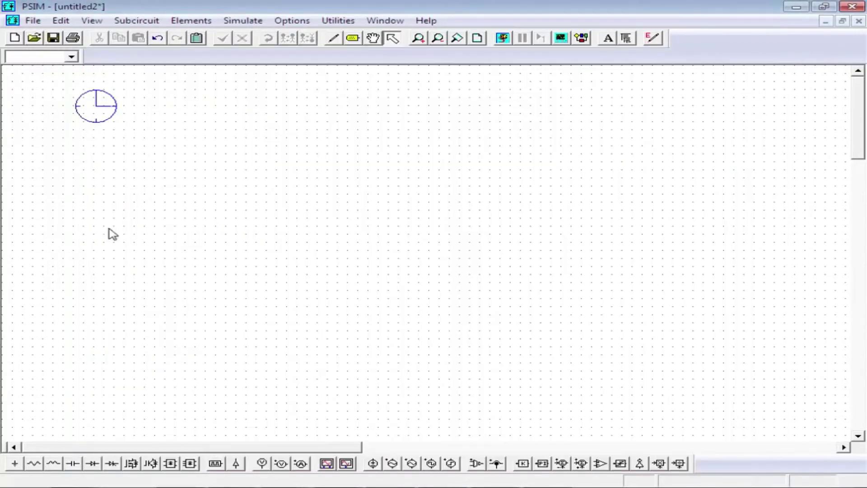
Place a horizontal diode near the centre of the schematic, testing its rotation before placing it.
{"action": "left_click", "coordinate": [93, 463]}
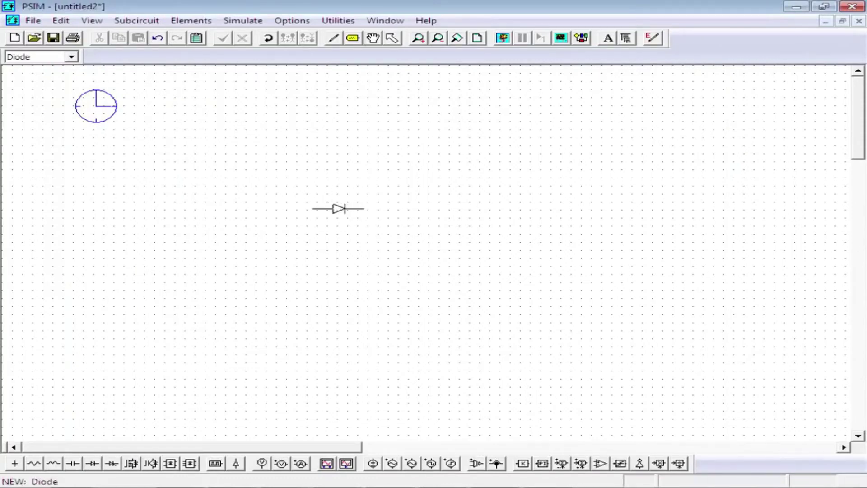
{"action": "right_click", "coordinate": [338, 208]}
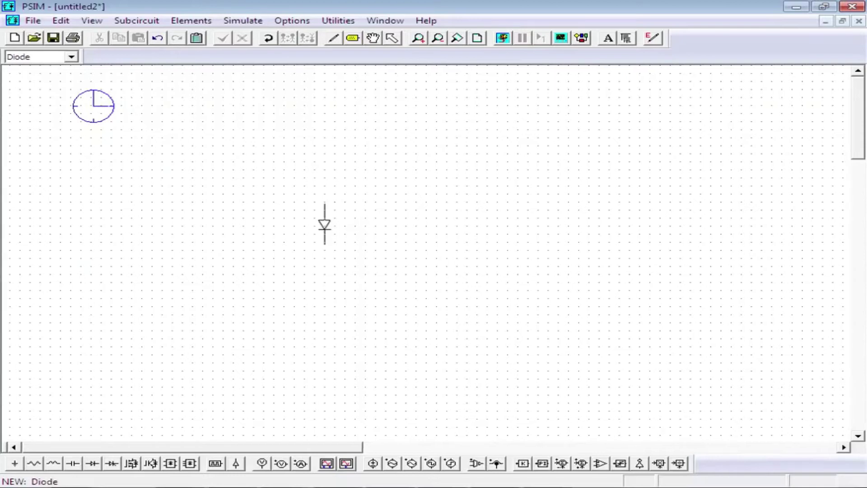
{"action": "right_click", "coordinate": [317, 211]}
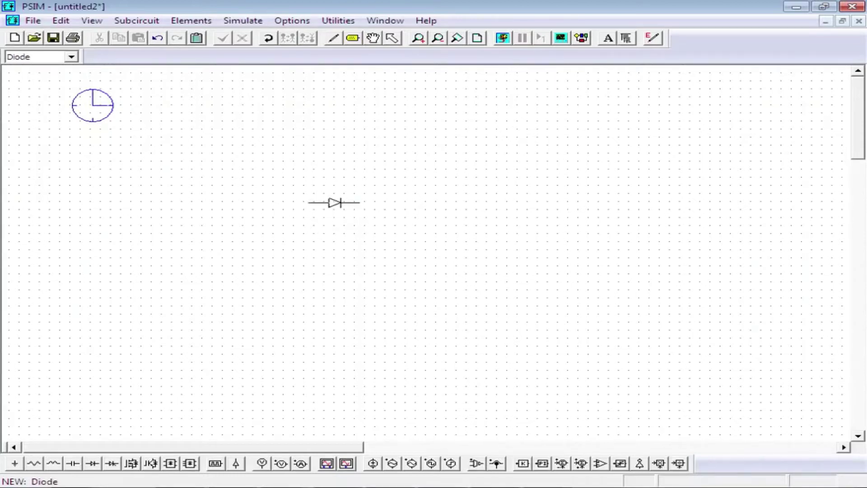
{"action": "left_click", "coordinate": [319, 209]}
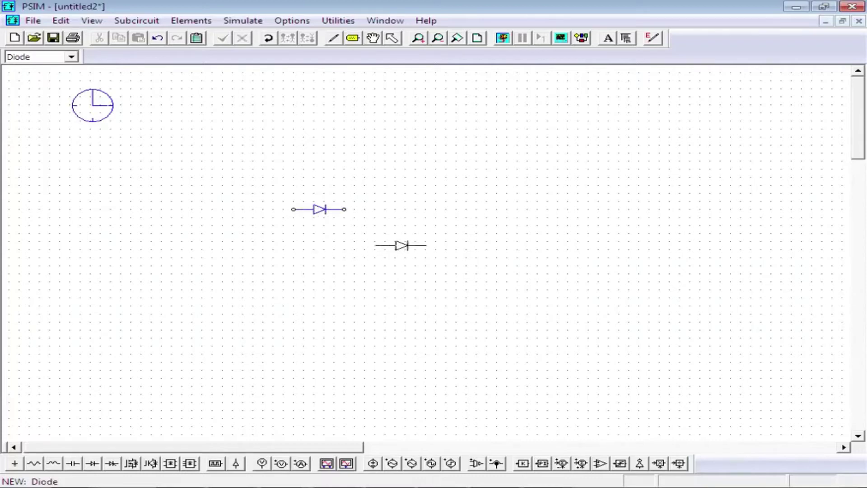
Place several extra diodes to the right of the first one, and delete all of these copies.
{"action": "left_click", "coordinate": [451, 217]}
{"action": "left_click", "coordinate": [532, 257]}
{"action": "left_click", "coordinate": [675, 234]}
{"action": "left_click", "coordinate": [644, 185]}
{"action": "left_click", "coordinate": [522, 145]}
{"action": "left_click", "coordinate": [471, 169]}
{"action": "left_click", "coordinate": [542, 209]}
{"action": "key", "text": "Escape"}
{"action": "left_click_drag", "start_coordinate": [422, 110], "coordinate": [741, 342]}
{"action": "key", "text": "Delete"}
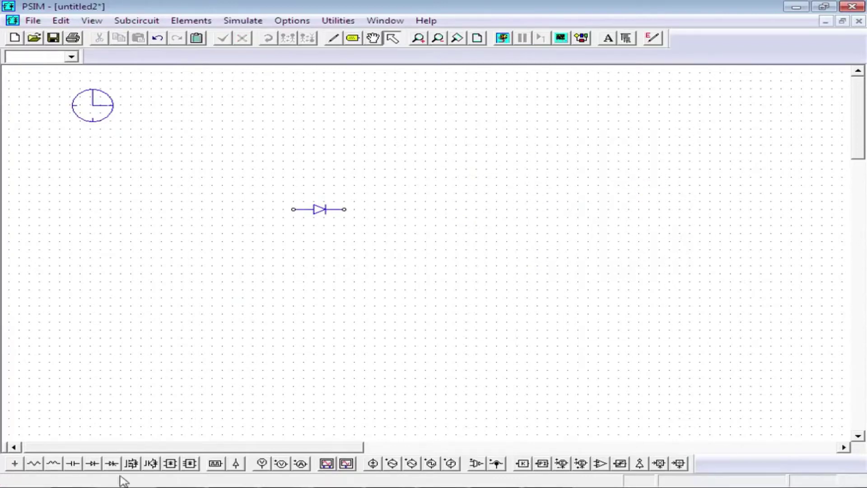
Place a vertical resistor below and to the right of the diode.
{"action": "left_click", "coordinate": [35, 463]}
{"action": "right_click", "coordinate": [472, 248]}
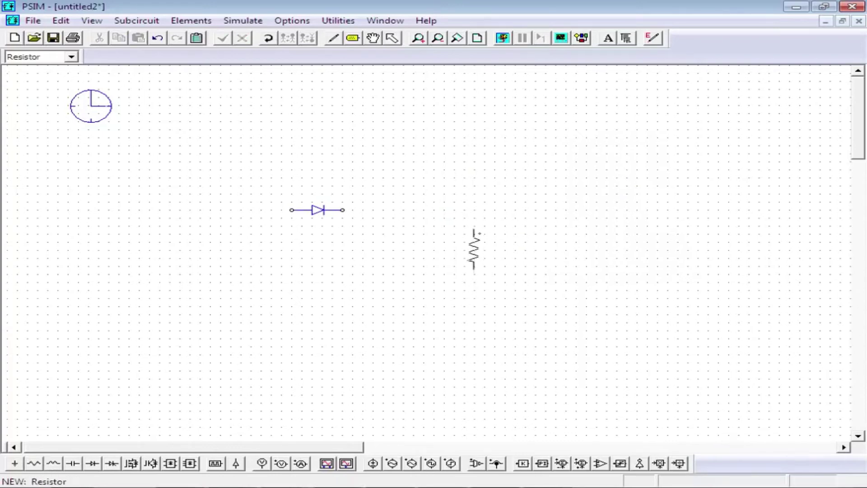
{"action": "left_click", "coordinate": [454, 270]}
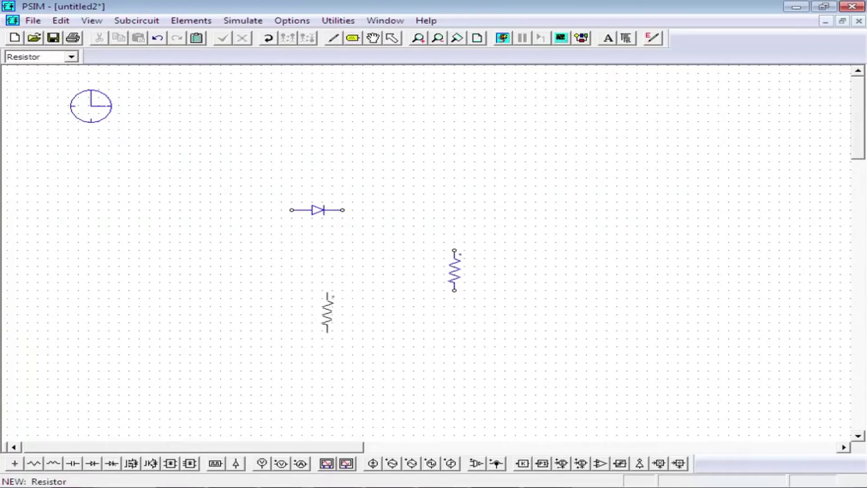
{"action": "right_click", "coordinate": [397, 253]}
{"action": "right_click", "coordinate": [390, 257]}
{"action": "key", "text": "Escape"}
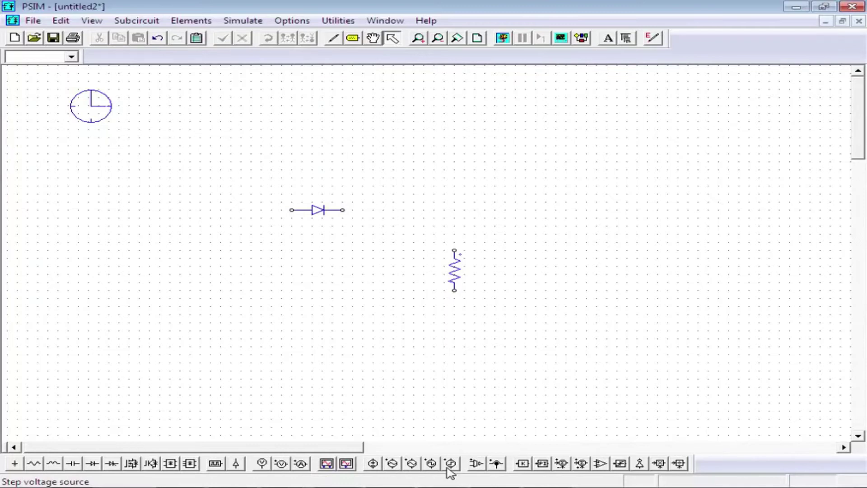
Place a vertical sinusoidal voltage source to the left of the diode, level with the resistor.
{"action": "left_click", "coordinate": [399, 465]}
{"action": "left_click", "coordinate": [219, 268]}
{"action": "key", "text": "Escape"}
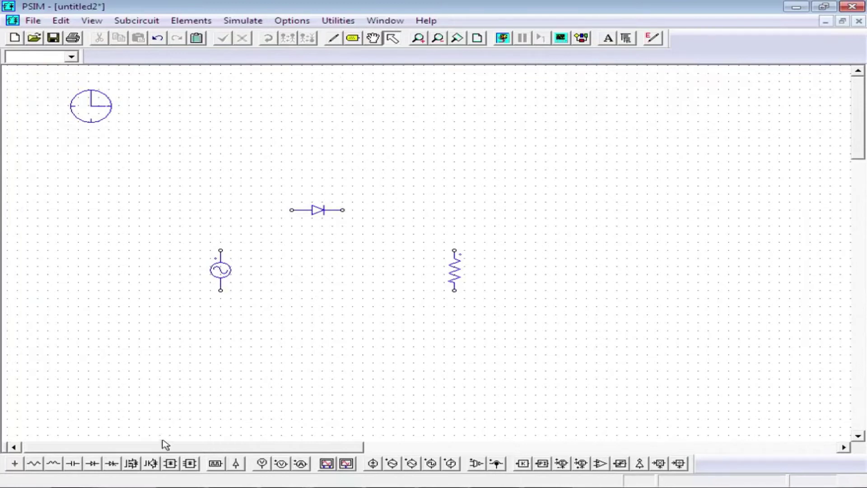
Wire the sinusoidal source, diode and resistor into a closed series loop.
{"action": "left_click", "coordinate": [334, 40]}
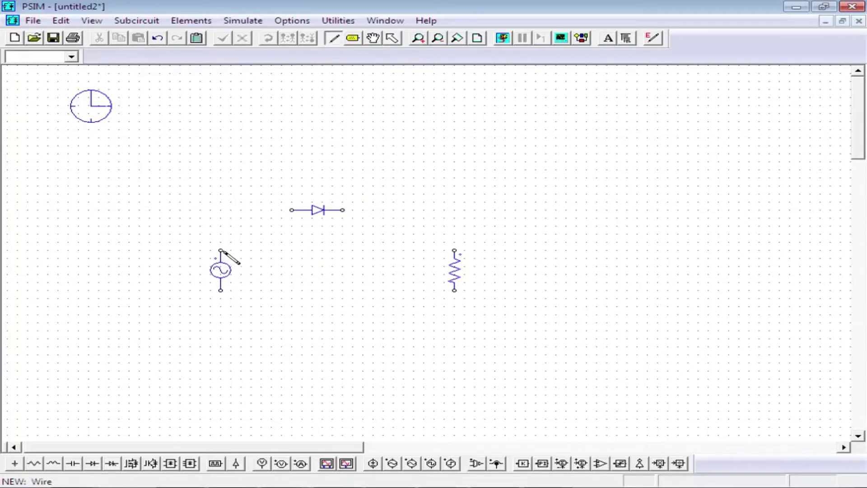
{"action": "mouse_move", "coordinate": [221, 250]}
{"action": "left_mouse_down"}
{"action": "mouse_move", "coordinate": [234, 210]}
{"action": "mouse_move", "coordinate": [291, 210]}
{"action": "left_mouse_up"}
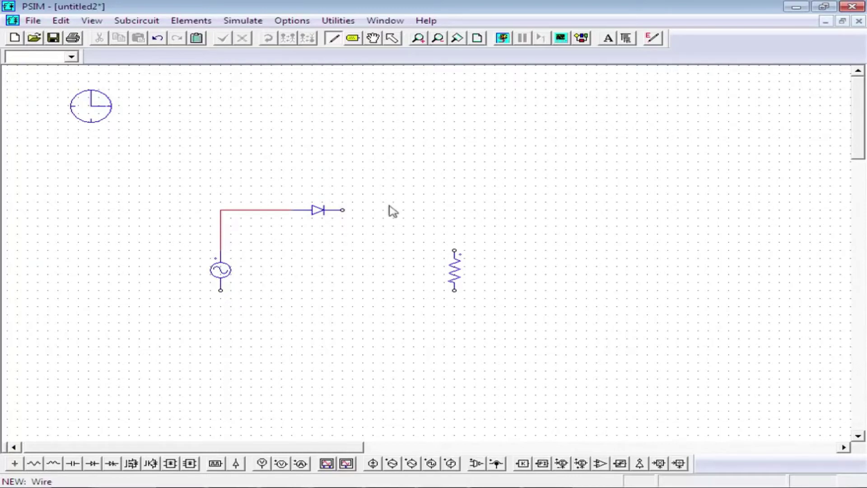
{"action": "left_click_drag", "start_coordinate": [342, 210], "coordinate": [454, 250]}
{"action": "mouse_move", "coordinate": [453, 290]}
{"action": "left_mouse_down"}
{"action": "mouse_move", "coordinate": [237, 307]}
{"action": "mouse_move", "coordinate": [220, 290]}
{"action": "left_mouse_up"}
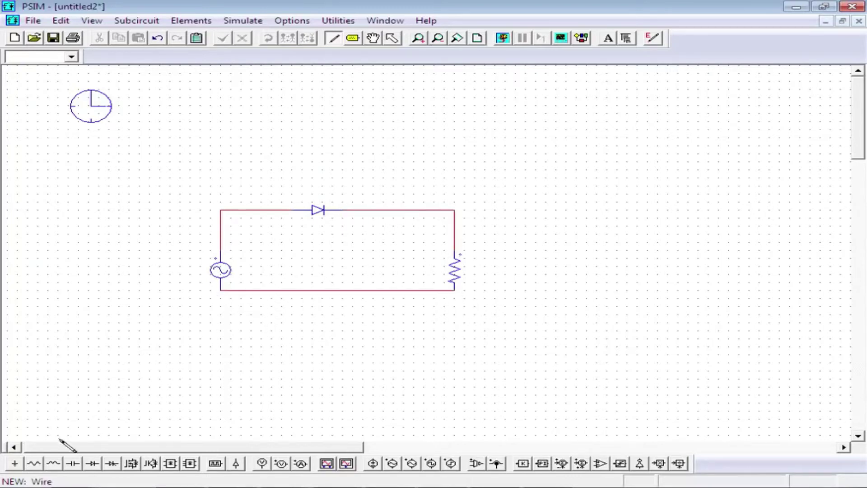
Place a ground at the lower terminal of the sinusoidal voltage source.
{"action": "left_click", "coordinate": [14, 463]}
{"action": "left_click", "coordinate": [220, 290]}
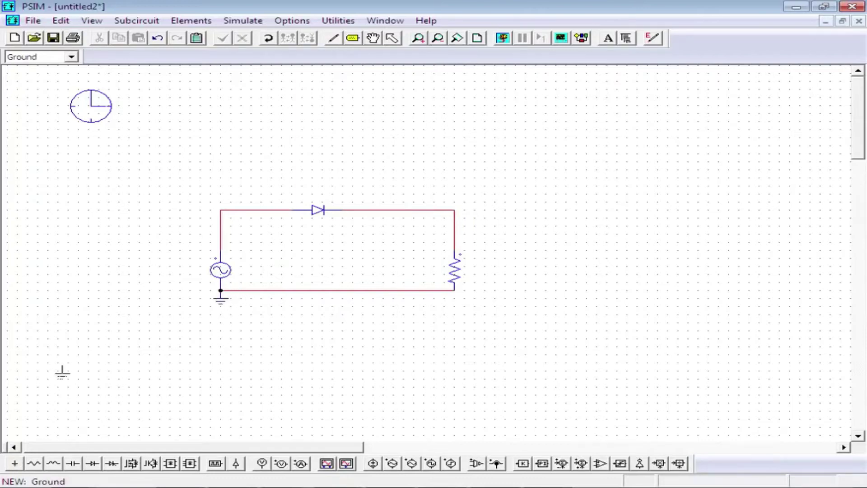
{"action": "key", "text": "Escape"}
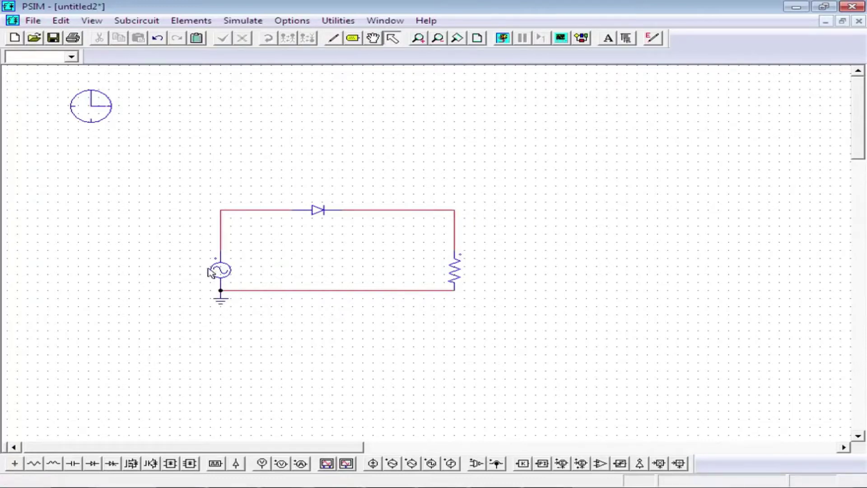
Set the sinusoidal voltage source's peak amplitude to 169.
{"action": "left_click", "coordinate": [214, 270]}
{"action": "left_click", "coordinate": [215, 271]}
{"action": "double_click", "coordinate": [217, 269]}
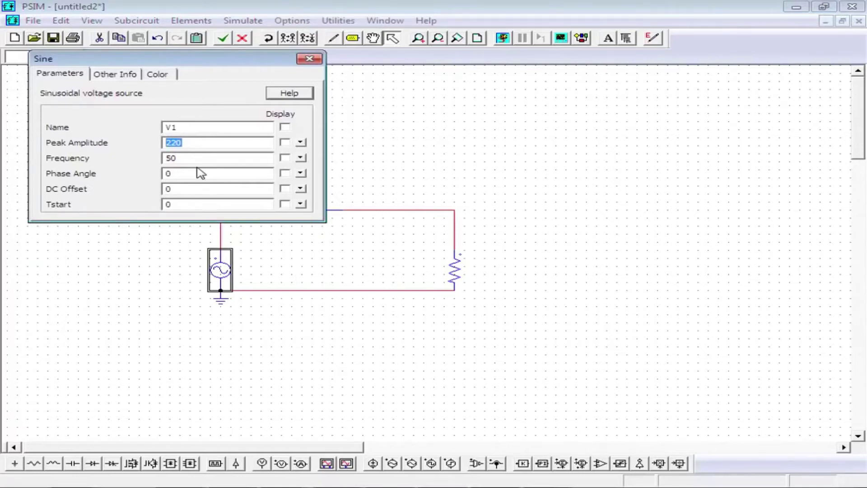
{"action": "type", "text": "169"}
{"action": "left_click", "coordinate": [187, 158]}
{"action": "left_click_drag", "start_coordinate": [188, 158], "coordinate": [150, 158]}
{"action": "left_click", "coordinate": [310, 58]}
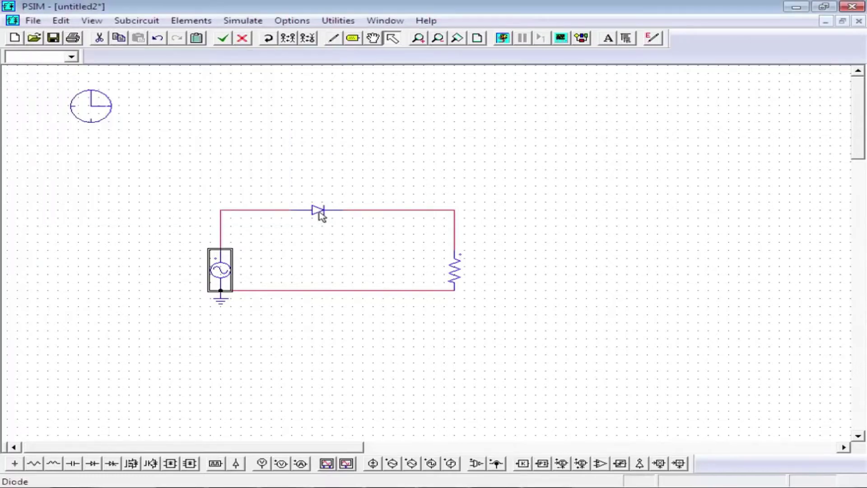
Set the resistor's resistance to 50.
{"action": "double_click", "coordinate": [452, 270]}
{"action": "left_click_drag", "start_coordinate": [179, 143], "coordinate": [105, 145]}
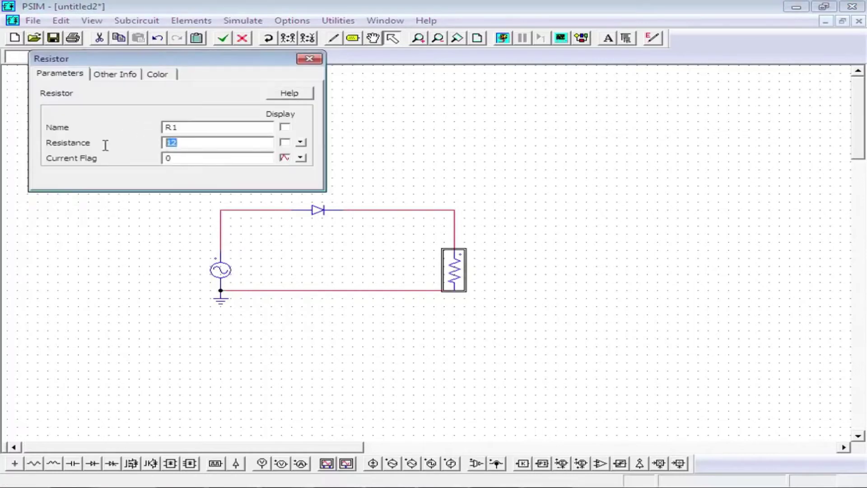
{"action": "type", "text": "50"}
{"action": "left_click", "coordinate": [309, 58]}
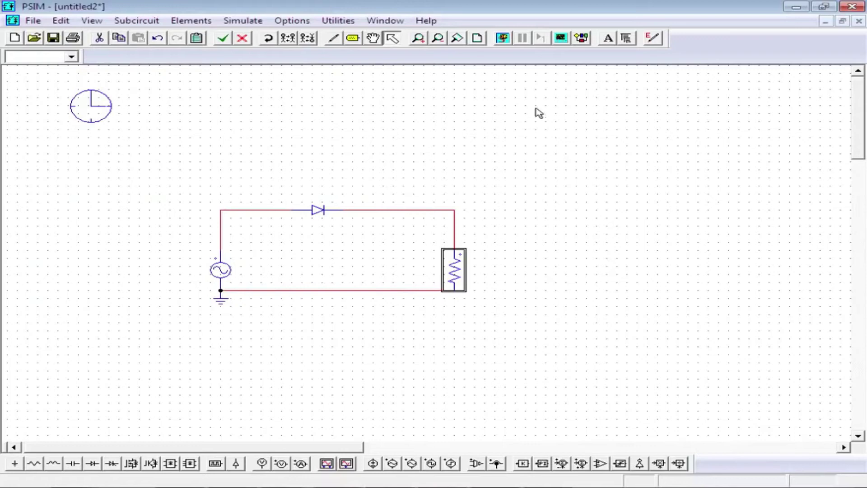
{"action": "left_click", "coordinate": [504, 201]}
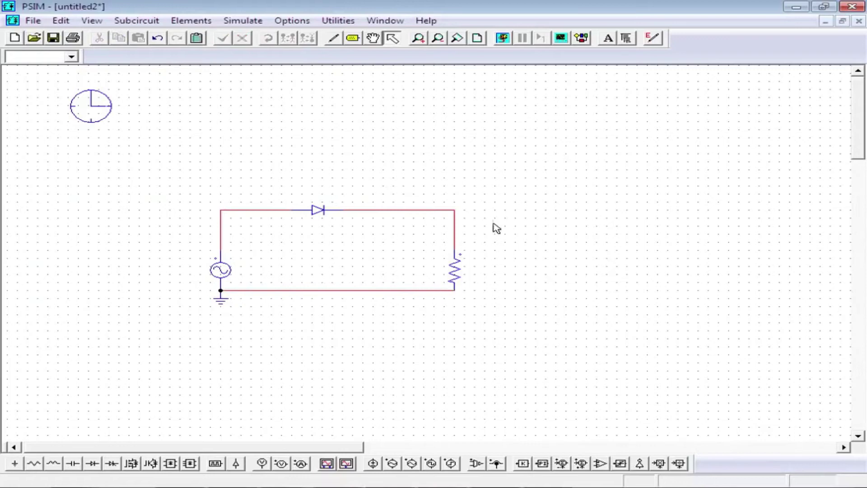
Place a current probe in series on the upper wire between the diode and the resistor.
{"action": "left_click", "coordinate": [282, 464]}
{"action": "left_click", "coordinate": [390, 210]}
{"action": "right_click", "coordinate": [386, 228]}
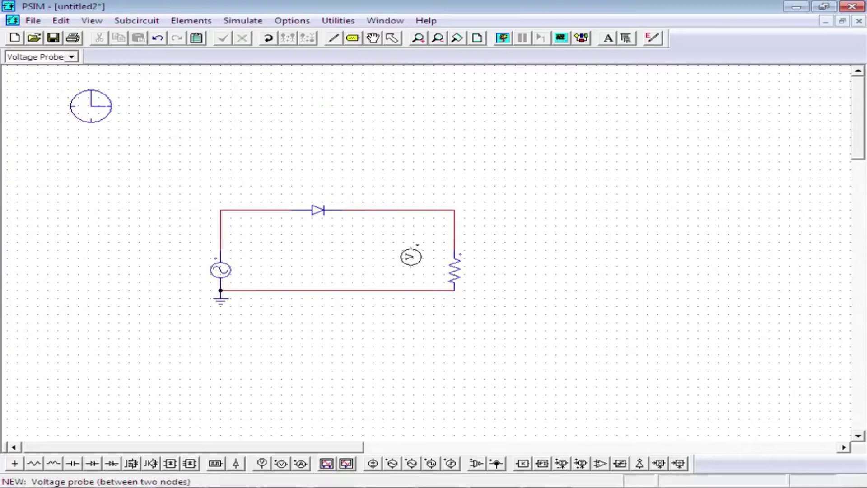
{"action": "left_click", "coordinate": [301, 463]}
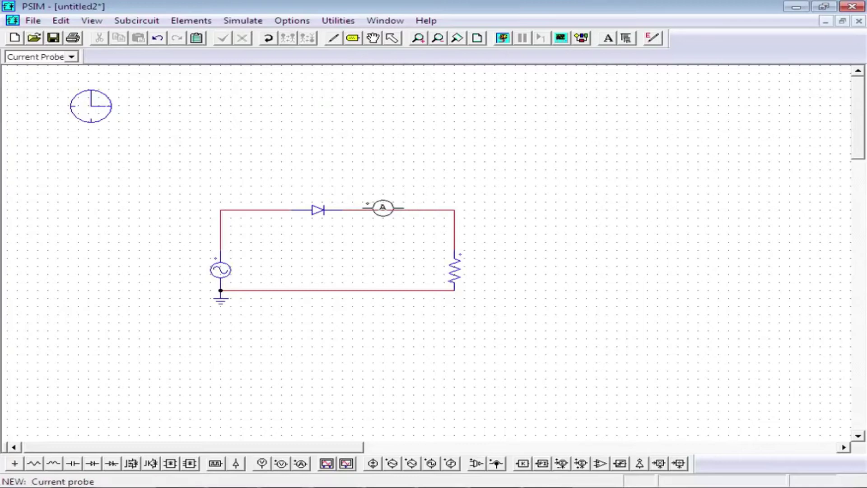
{"action": "left_click", "coordinate": [383, 209]}
Place a vertical two-node voltage probe beside the resistor and wire it in parallel between the upper and lower wires.
{"action": "right_click", "coordinate": [415, 249]}
{"action": "left_click", "coordinate": [281, 463]}
{"action": "left_click", "coordinate": [413, 250]}
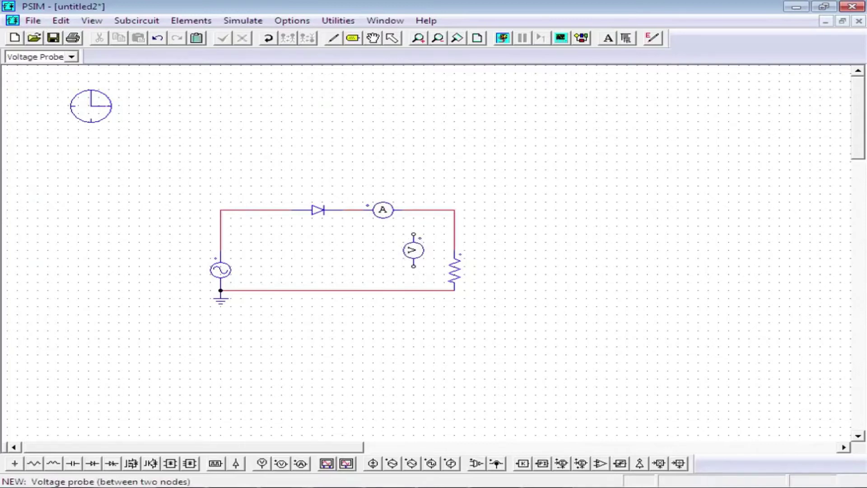
{"action": "left_click", "coordinate": [333, 38]}
{"action": "left_click_drag", "start_coordinate": [413, 234], "coordinate": [413, 210]}
{"action": "left_click_drag", "start_coordinate": [413, 267], "coordinate": [413, 289]}
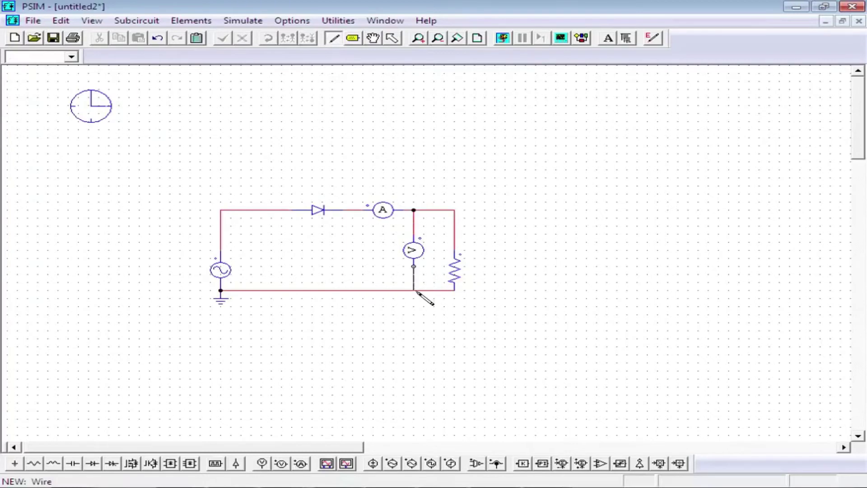
{"action": "key", "text": "Escape"}
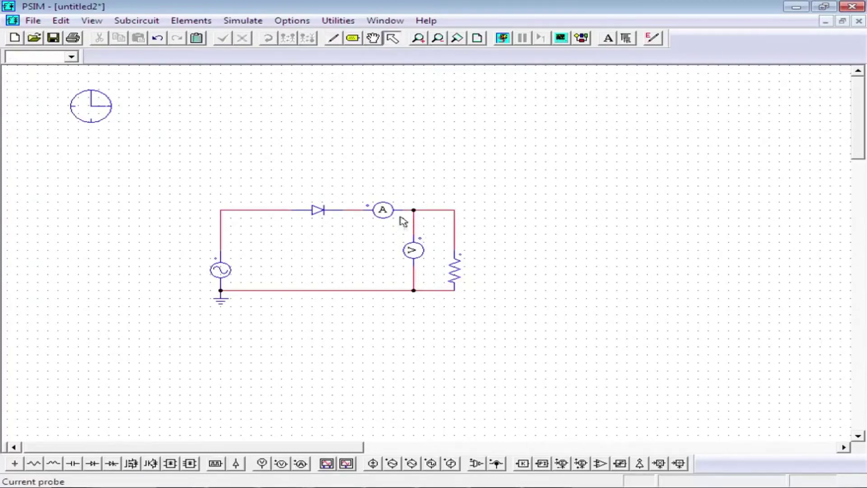
Display the current probe's name I1 on the schematic.
{"action": "double_click", "coordinate": [383, 212]}
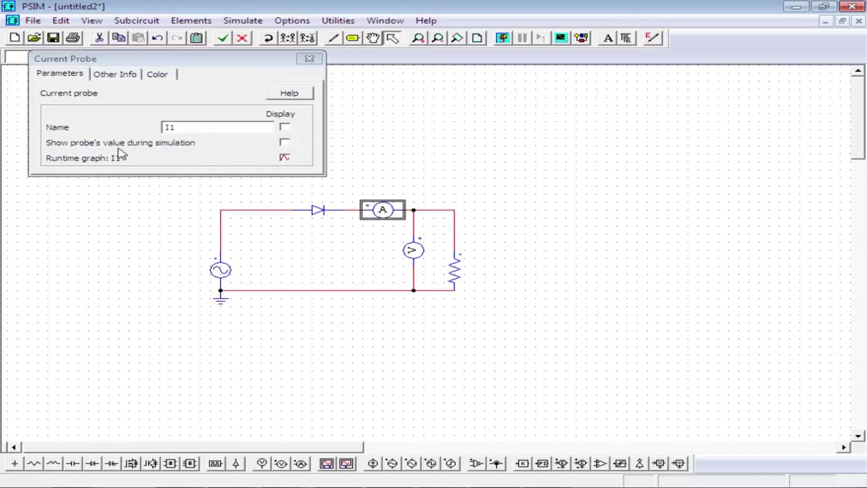
{"action": "left_click", "coordinate": [285, 127]}
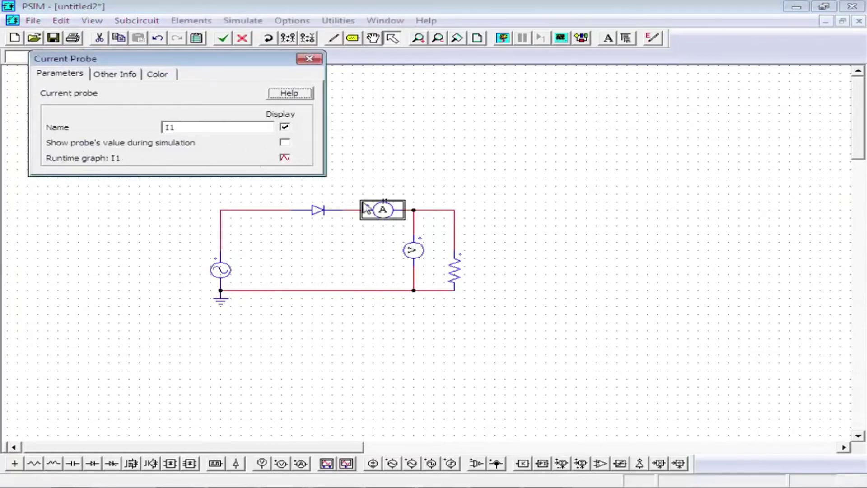
{"action": "left_click", "coordinate": [198, 127]}
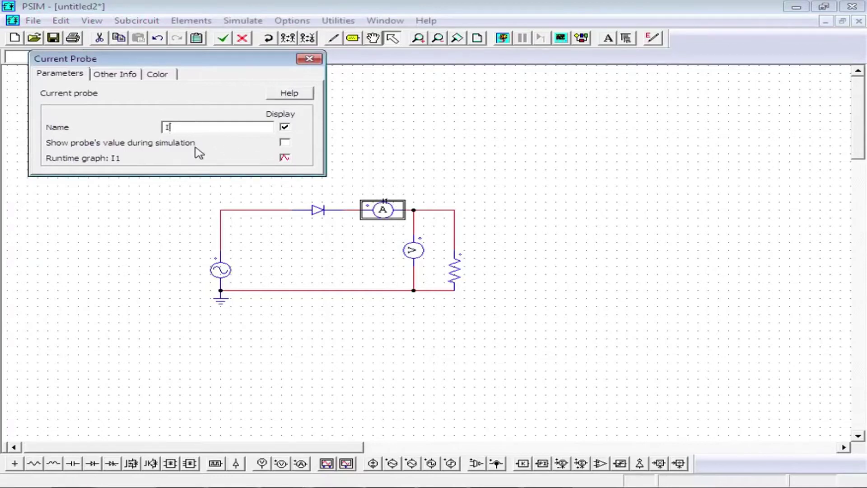
{"action": "left_click", "coordinate": [310, 59]}
{"action": "left_click", "coordinate": [382, 223]}
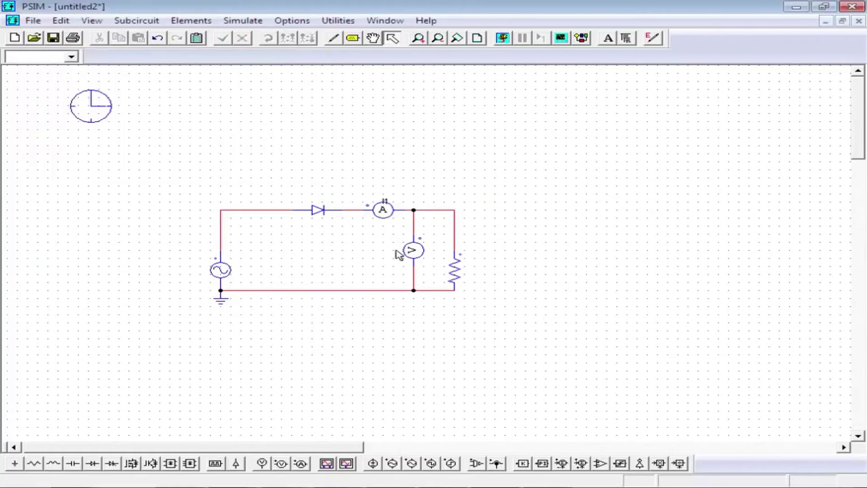
Display the two-node voltage probe's name VP1 on the schematic.
{"action": "double_click", "coordinate": [411, 251]}
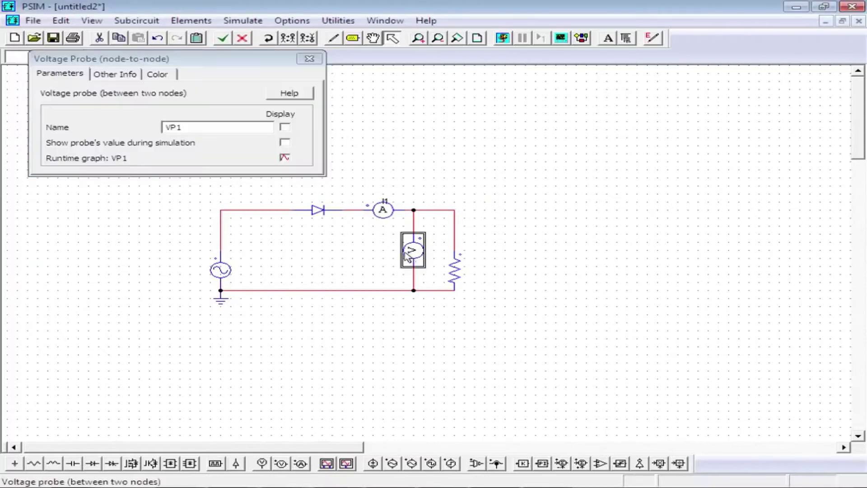
{"action": "left_click", "coordinate": [173, 127]}
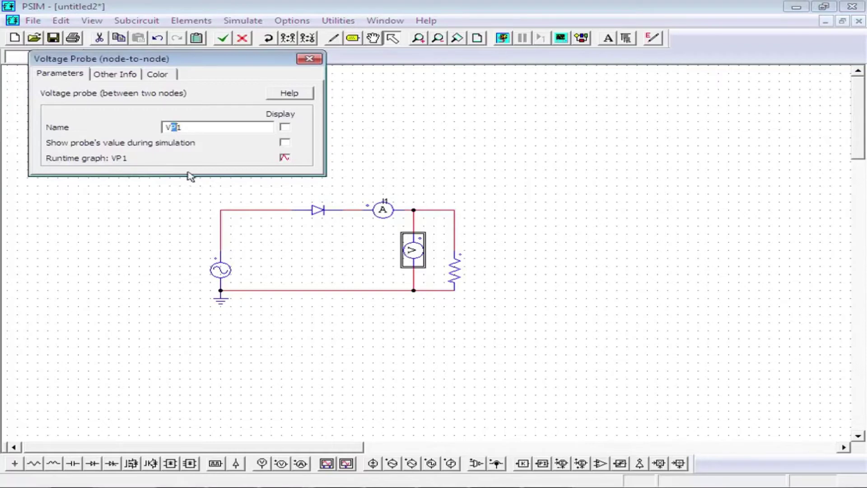
{"action": "left_click", "coordinate": [284, 127]}
{"action": "left_click", "coordinate": [310, 59]}
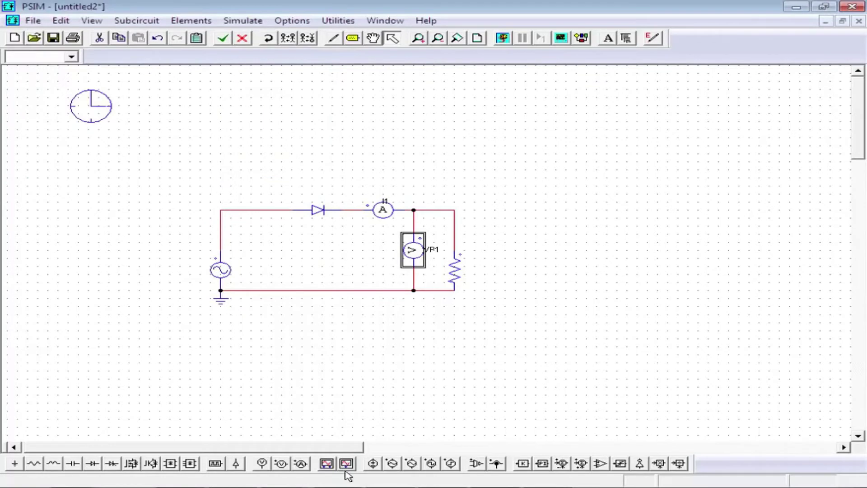
Place a node-to-ground voltage probe on the upper wire between the AC source and the diode.
{"action": "left_click", "coordinate": [263, 465]}
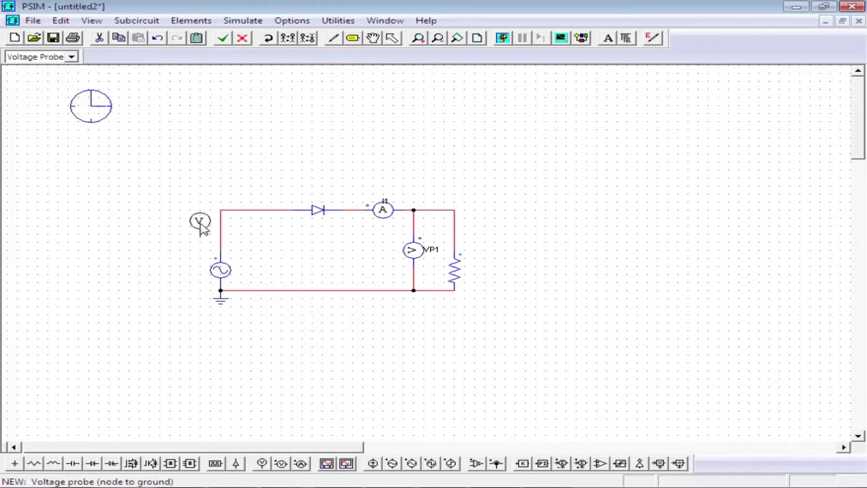
{"action": "left_click", "coordinate": [230, 210]}
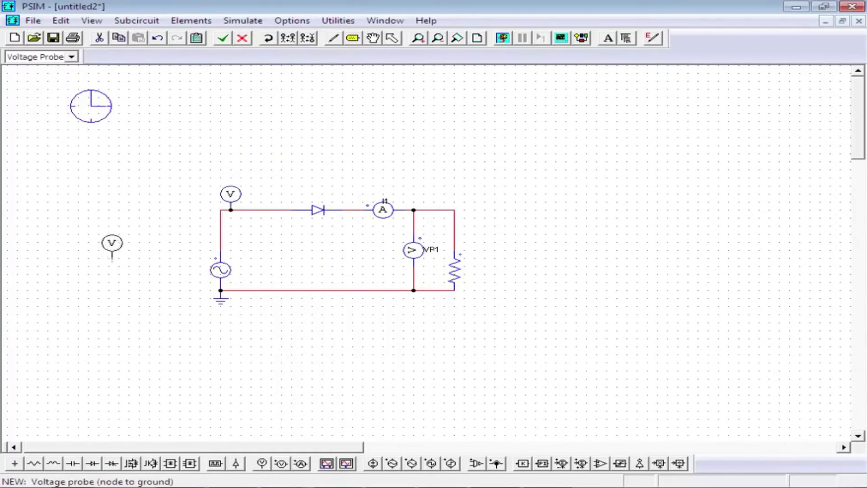
{"action": "key", "text": "Escape"}
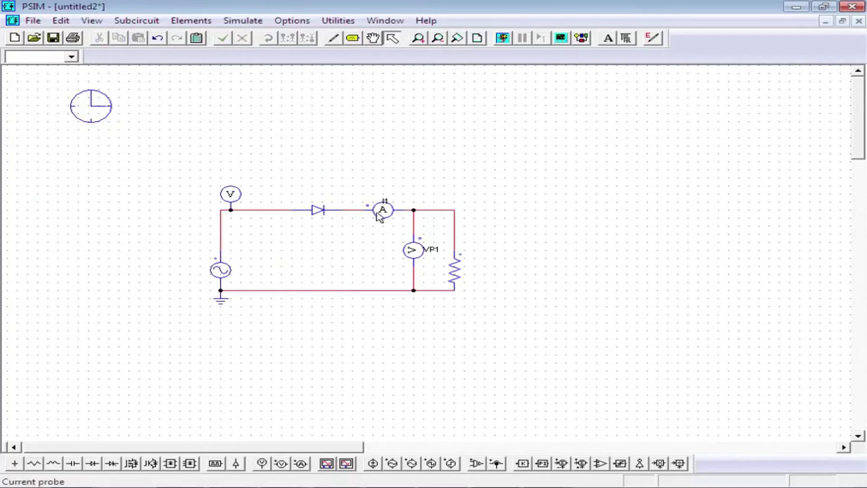
Rename the source-side voltage probe Vac and display its name on the schematic.
{"action": "left_click", "coordinate": [233, 196]}
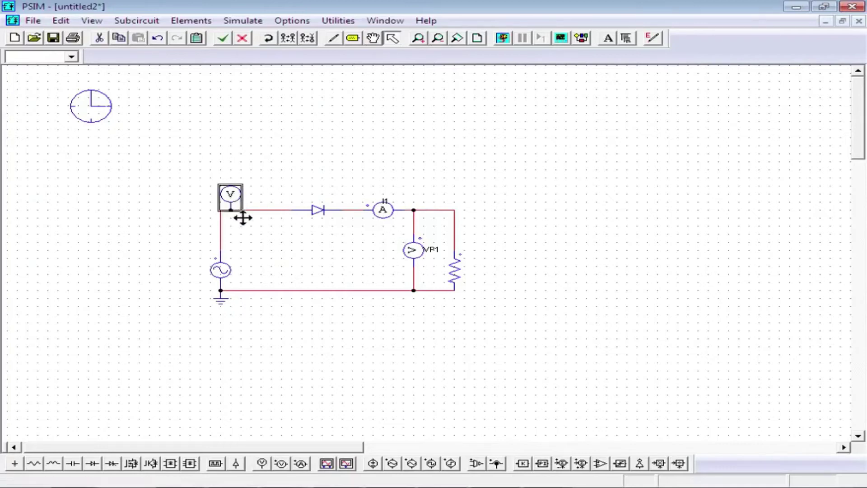
{"action": "double_click", "coordinate": [232, 195]}
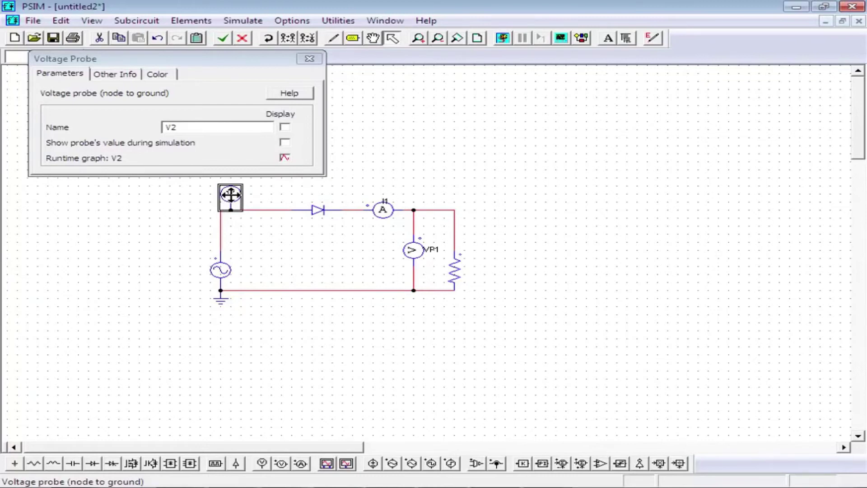
{"action": "left_click", "coordinate": [187, 129]}
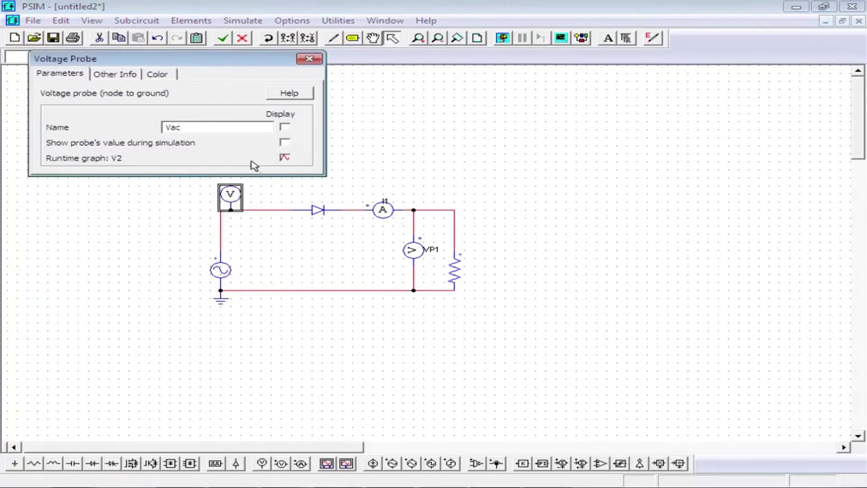
{"action": "left_click", "coordinate": [284, 128]}
{"action": "left_click", "coordinate": [311, 59]}
Set the total time in the simulation control to 0.1.
{"action": "double_click", "coordinate": [90, 115]}
{"action": "left_click_drag", "start_coordinate": [161, 138], "coordinate": [122, 138]}
{"action": "type", "text": "0.1"}
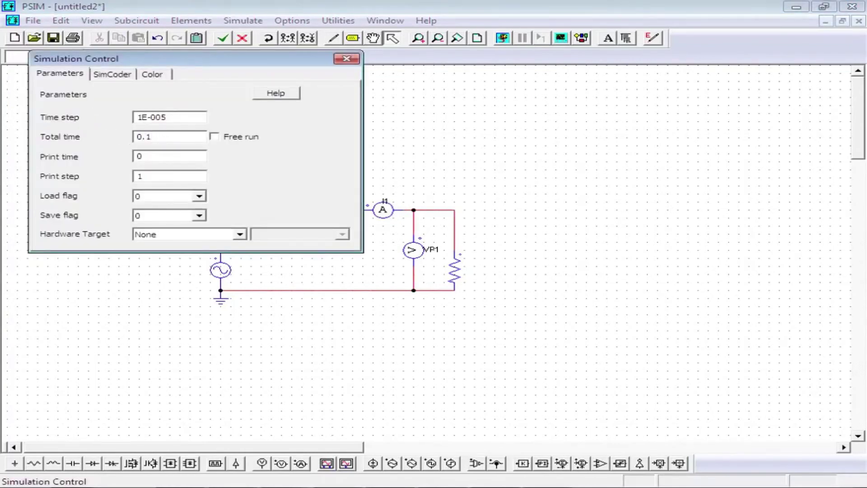
{"action": "left_click_drag", "start_coordinate": [167, 117], "coordinate": [87, 120]}
{"action": "key", "text": "Right"}
{"action": "type", "text": "0."}
{"action": "left_click", "coordinate": [346, 59]}
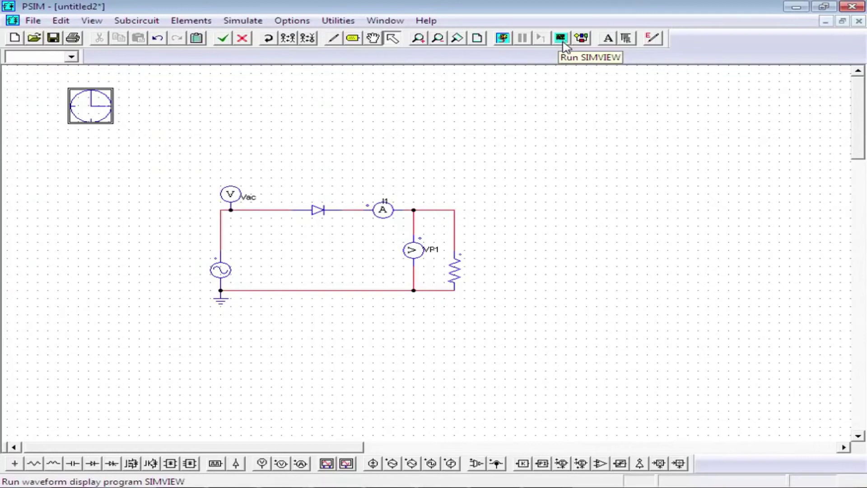
Run the simulation and plot the current I1 in a maximized Simview window.
{"action": "left_click", "coordinate": [503, 38]}
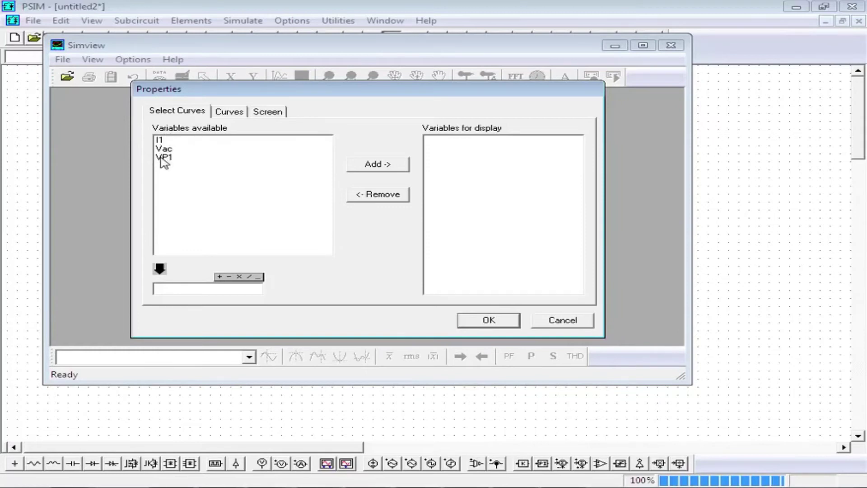
{"action": "left_click", "coordinate": [158, 140]}
{"action": "left_click", "coordinate": [365, 167]}
{"action": "left_click", "coordinate": [403, 168]}
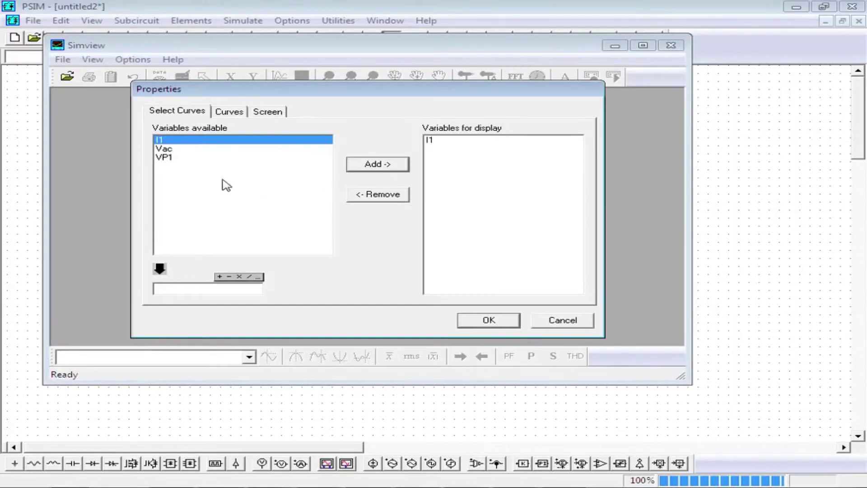
{"action": "left_click", "coordinate": [213, 148], "text": "ctrl"}
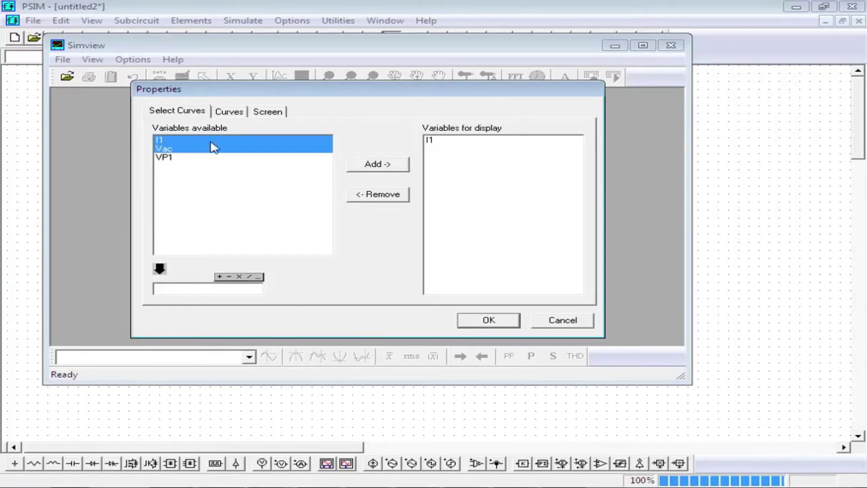
{"action": "left_click", "coordinate": [217, 158], "text": "ctrl"}
{"action": "left_click", "coordinate": [217, 149], "text": "ctrl"}
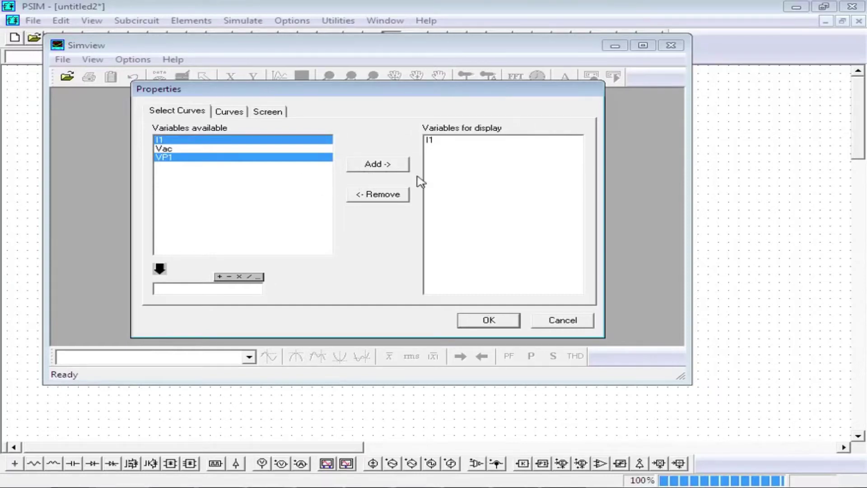
{"action": "left_click", "coordinate": [511, 320]}
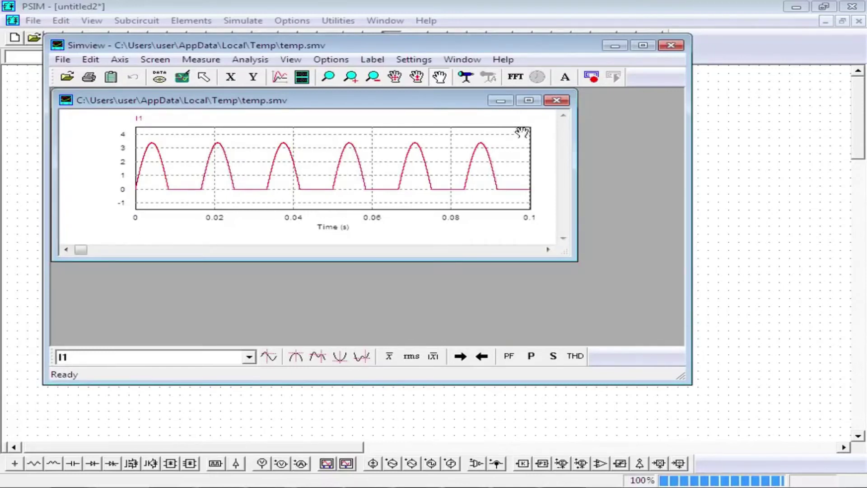
{"action": "left_click", "coordinate": [643, 45]}
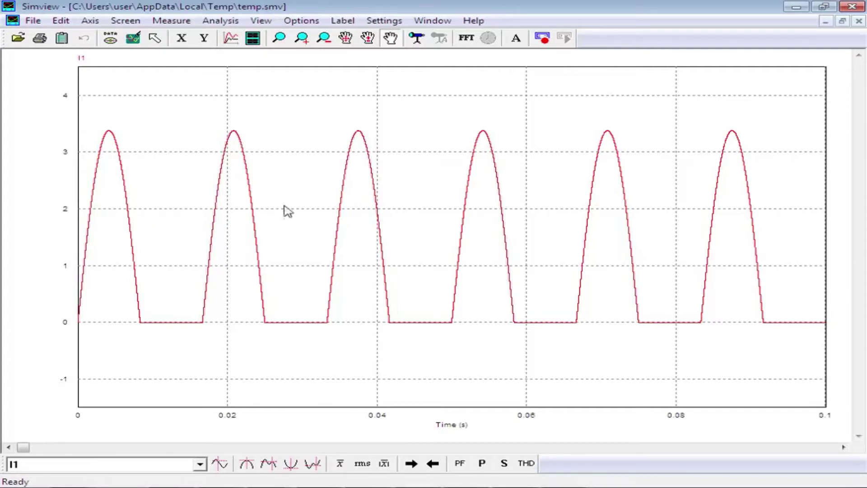
Add the Vac curve to the I1 plot.
{"action": "left_click", "coordinate": [231, 40]}
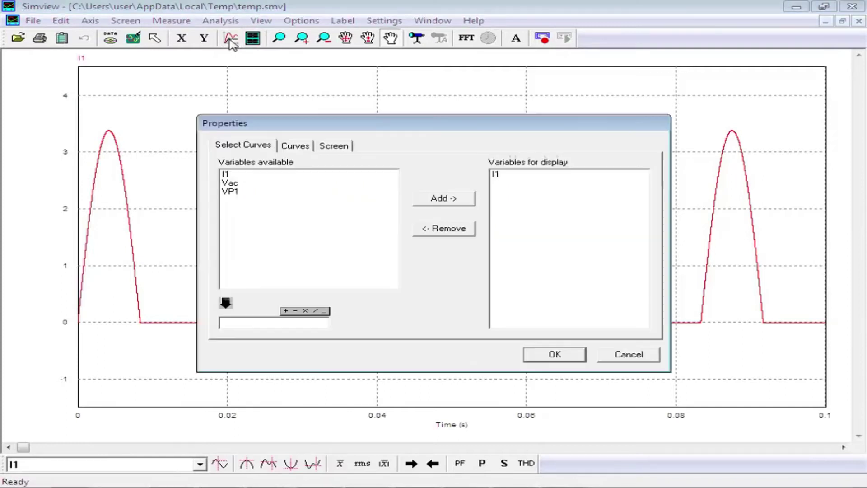
{"action": "left_click", "coordinate": [237, 183]}
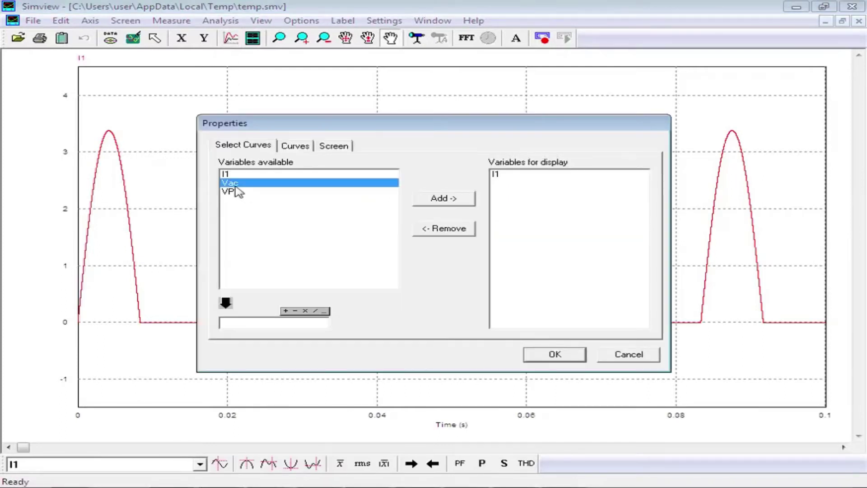
{"action": "left_click", "coordinate": [440, 201]}
{"action": "left_click", "coordinate": [530, 360]}
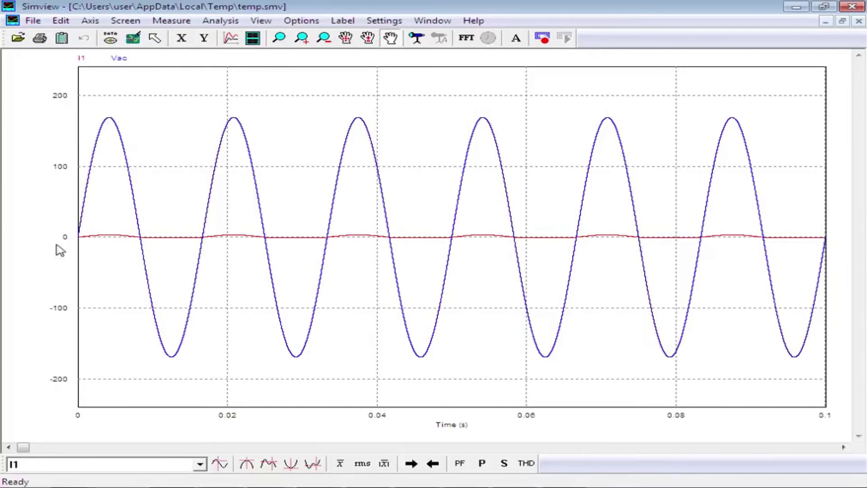
Replace the I1 curve in the Vac plot with the scaled expression I1*50.
{"action": "double_click", "coordinate": [81, 58]}
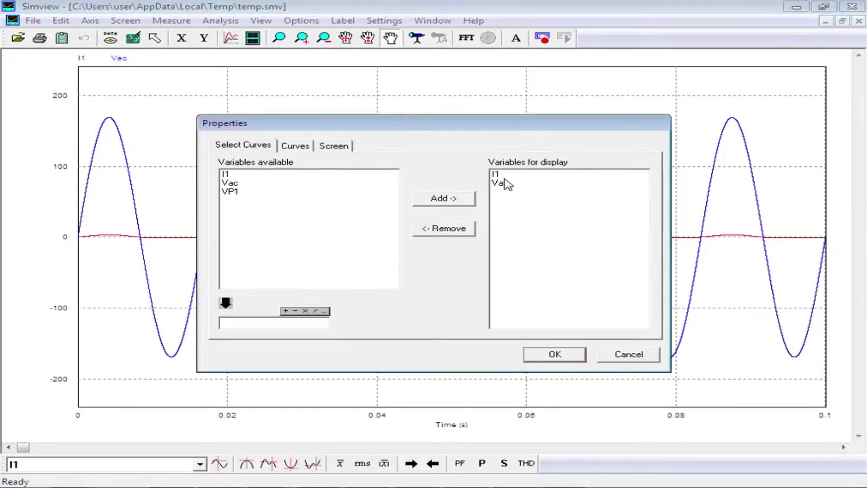
{"action": "left_click", "coordinate": [497, 174]}
{"action": "left_click", "coordinate": [461, 229]}
{"action": "left_click", "coordinate": [229, 174]}
{"action": "left_click", "coordinate": [226, 302]}
{"action": "left_click", "coordinate": [285, 312]}
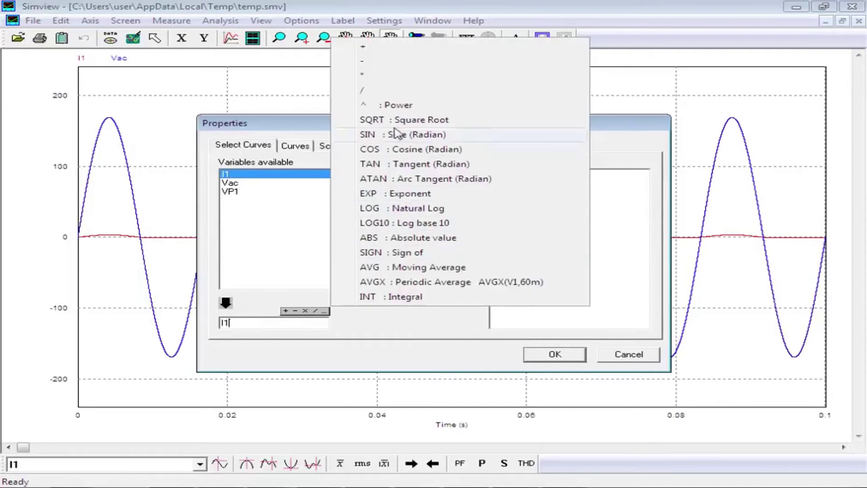
{"action": "left_click", "coordinate": [364, 77]}
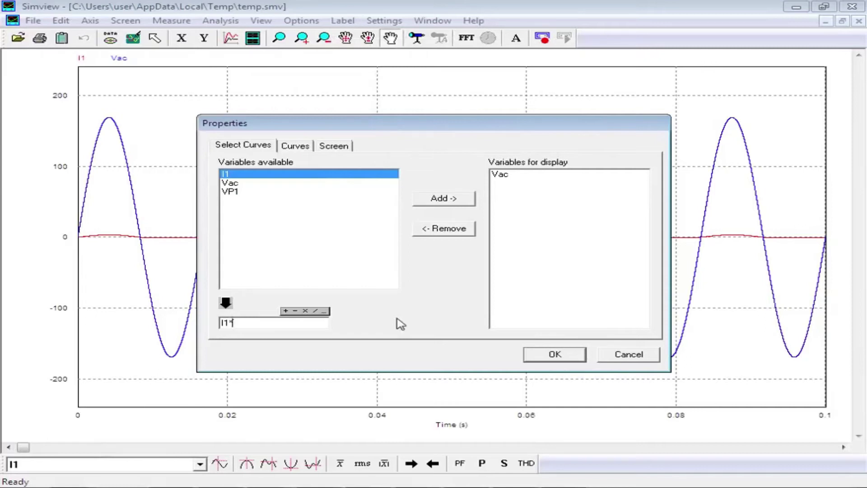
{"action": "type", "text": "50"}
{"action": "left_click", "coordinate": [436, 200]}
{"action": "left_click", "coordinate": [573, 361]}
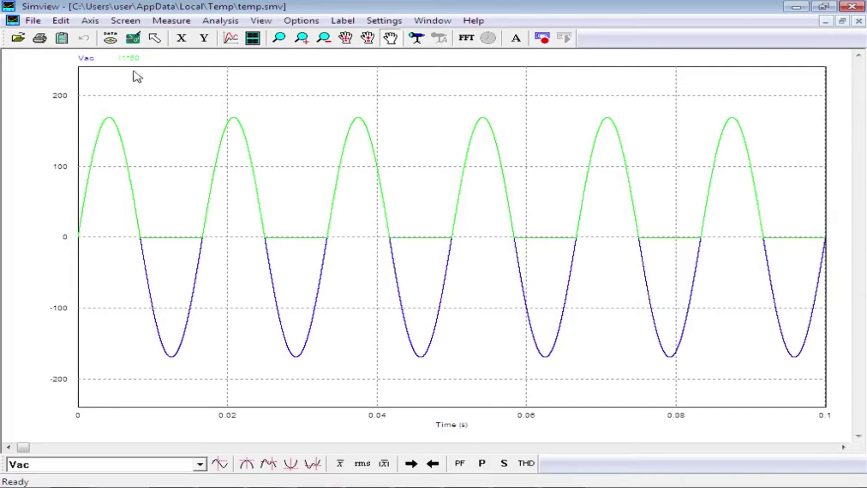
Replace the I1*50 curve with the expression I1*30.
{"action": "double_click", "coordinate": [129, 58]}
{"action": "left_click", "coordinate": [511, 184]}
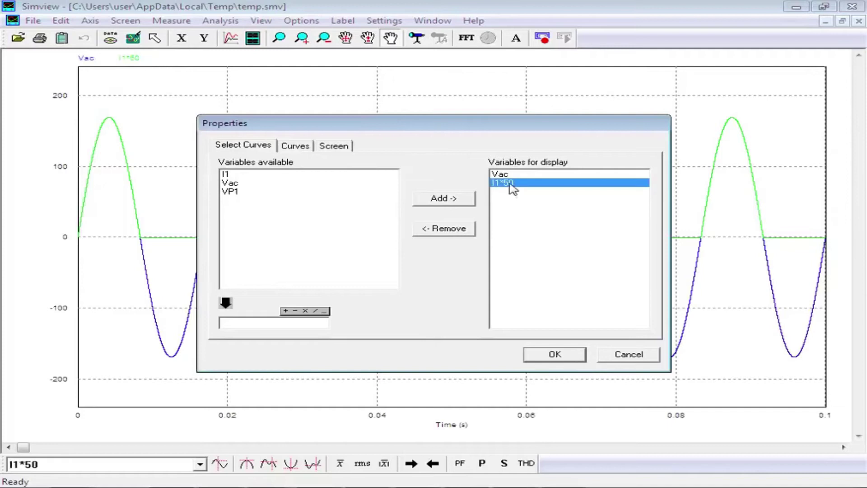
{"action": "left_click", "coordinate": [453, 229]}
{"action": "left_click", "coordinate": [275, 323]}
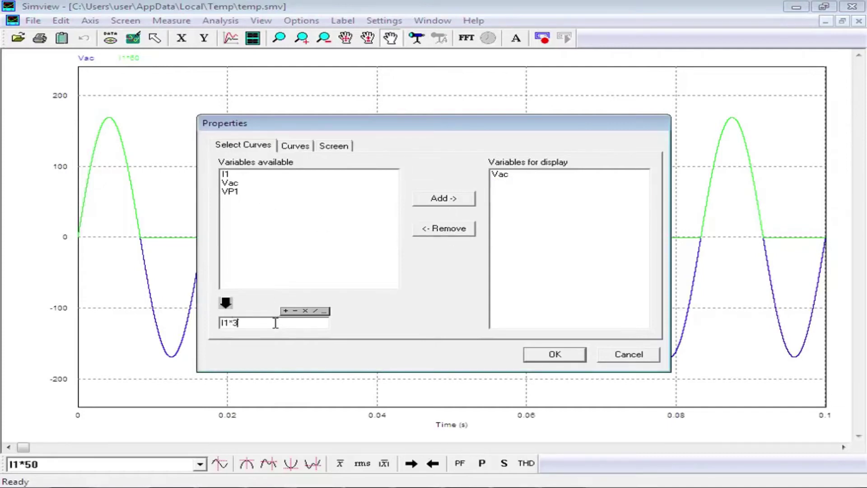
{"action": "left_click", "coordinate": [443, 199]}
{"action": "left_click", "coordinate": [555, 355]}
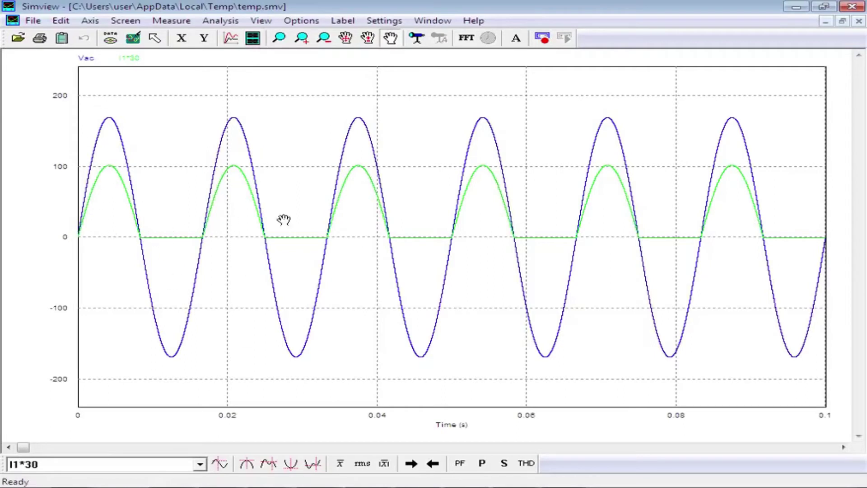
Add a second plot screen below the first one showing the VP1 curve.
{"action": "left_click", "coordinate": [252, 38]}
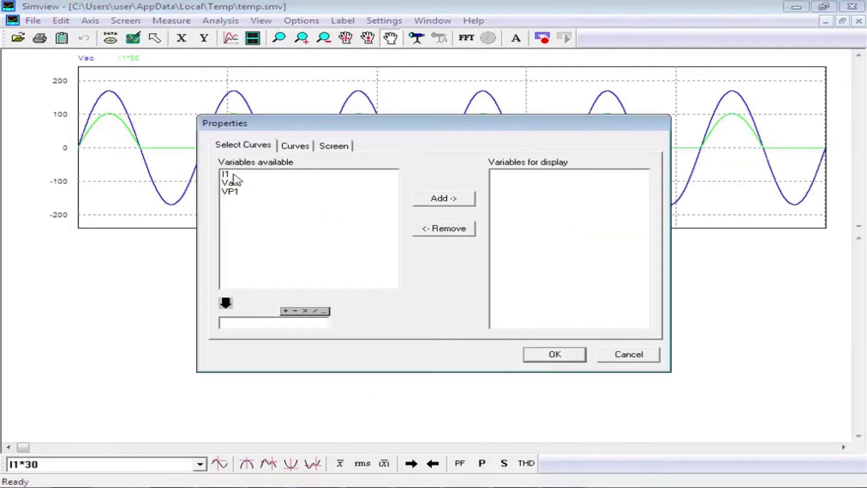
{"action": "left_click_drag", "start_coordinate": [251, 183], "coordinate": [252, 190]}
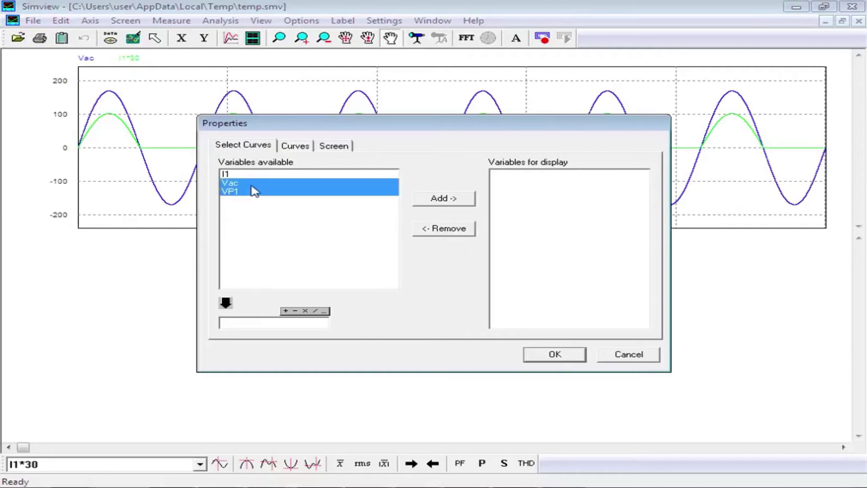
{"action": "left_click", "coordinate": [271, 192]}
{"action": "left_click", "coordinate": [458, 204]}
{"action": "left_click", "coordinate": [555, 356]}
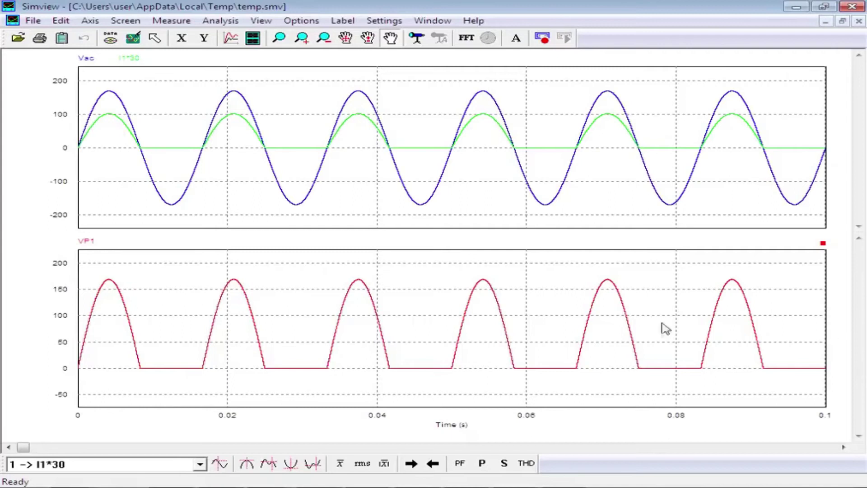
Examine the waveforms by panning and zooming in on about 0.035 to 0.058 s, restoring the full view each time.
{"action": "left_click_drag", "start_coordinate": [663, 326], "coordinate": [157, 302]}
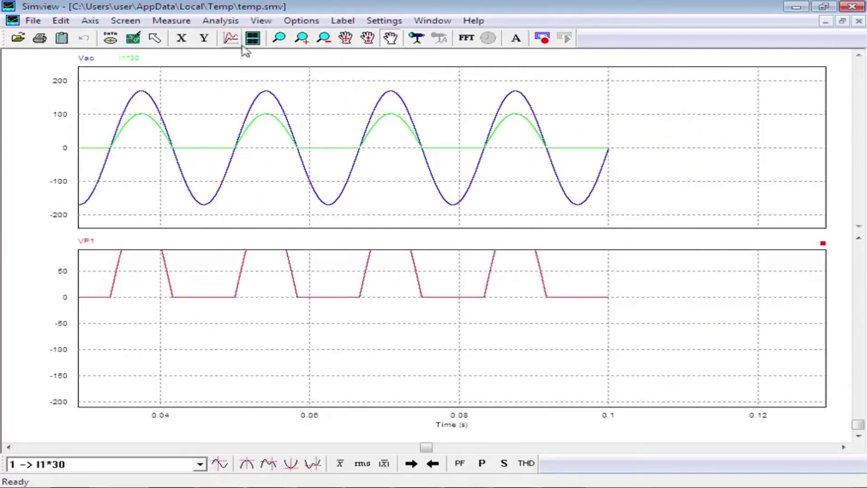
{"action": "left_click", "coordinate": [132, 38]}
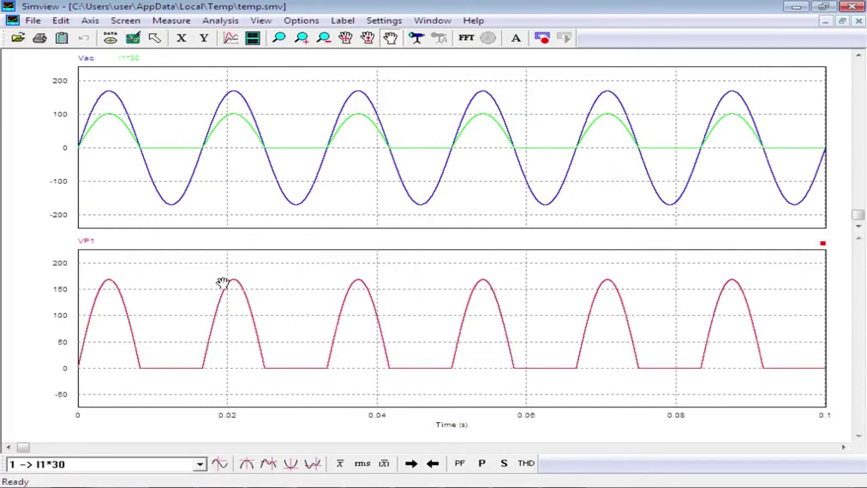
{"action": "left_click", "coordinate": [283, 40]}
{"action": "left_click_drag", "start_coordinate": [337, 268], "coordinate": [518, 363]}
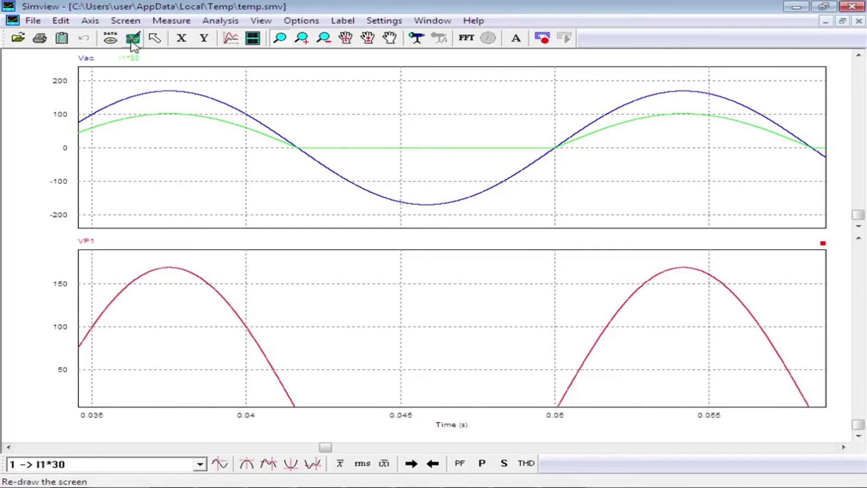
{"action": "left_click", "coordinate": [132, 41]}
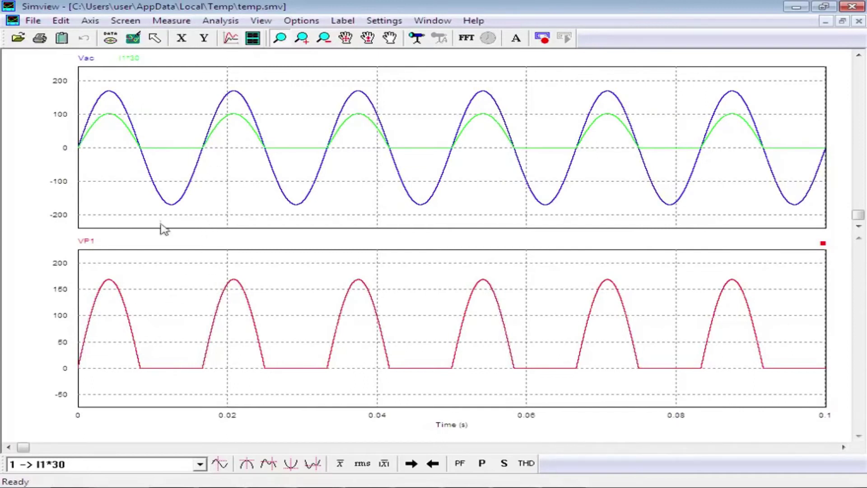
Add a third plot screen below the VP1 plot and select I1 among its available variables.
{"action": "left_click", "coordinate": [253, 38]}
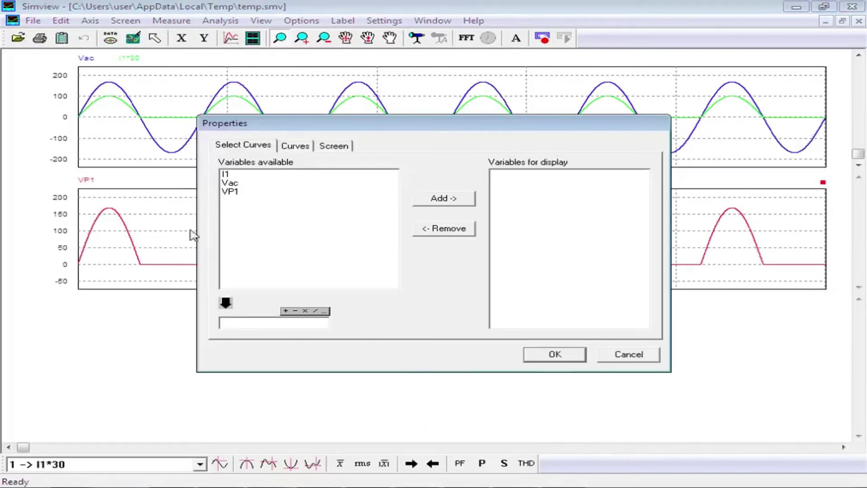
{"action": "left_click", "coordinate": [244, 174]}
{"action": "left_click", "coordinate": [449, 200]}
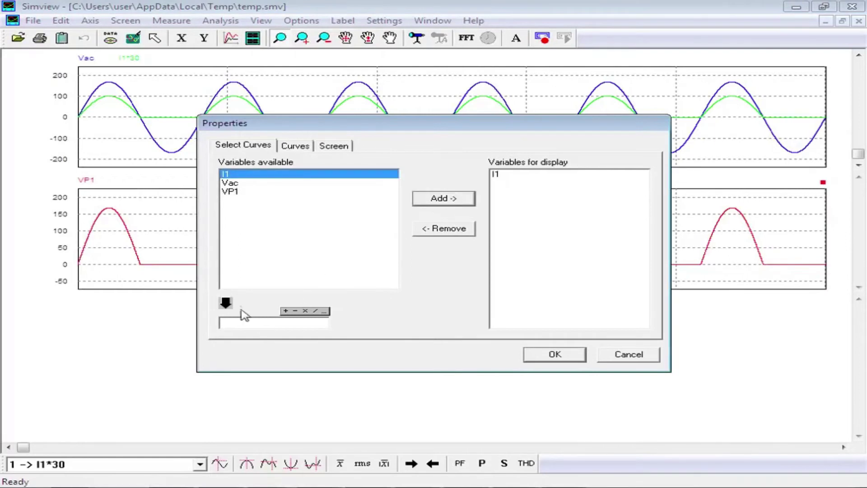
{"action": "left_click", "coordinate": [497, 175]}
{"action": "left_click", "coordinate": [464, 229]}
Plot the expression I1*VP1 in the third screen instead of the plain I1 curve.
{"action": "left_click", "coordinate": [227, 302]}
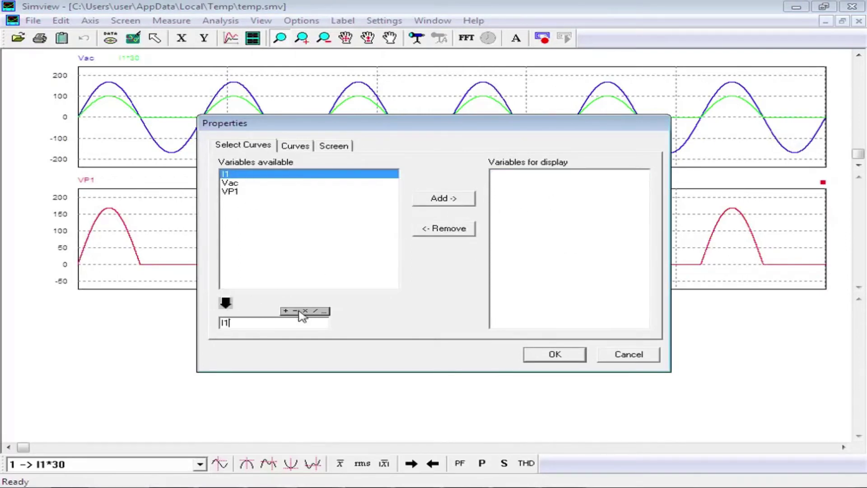
{"action": "left_click", "coordinate": [303, 311]}
{"action": "left_click", "coordinate": [257, 191]}
{"action": "left_click", "coordinate": [226, 303]}
{"action": "left_click", "coordinate": [455, 199]}
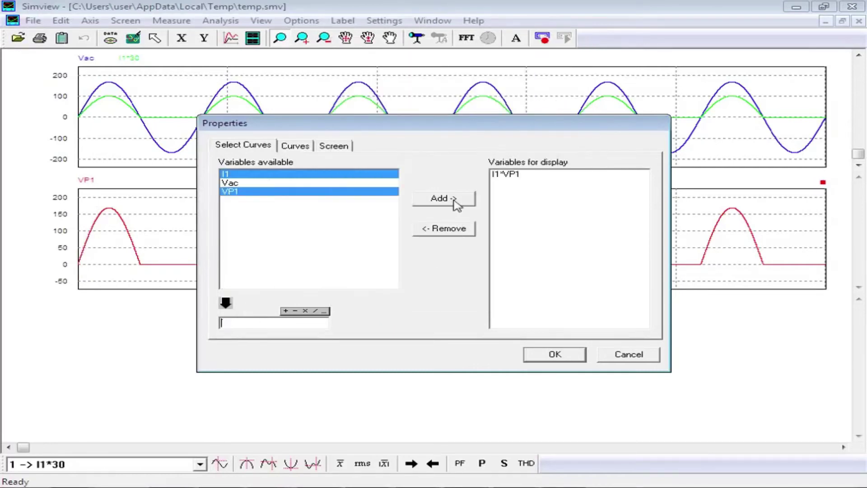
{"action": "left_click", "coordinate": [568, 356]}
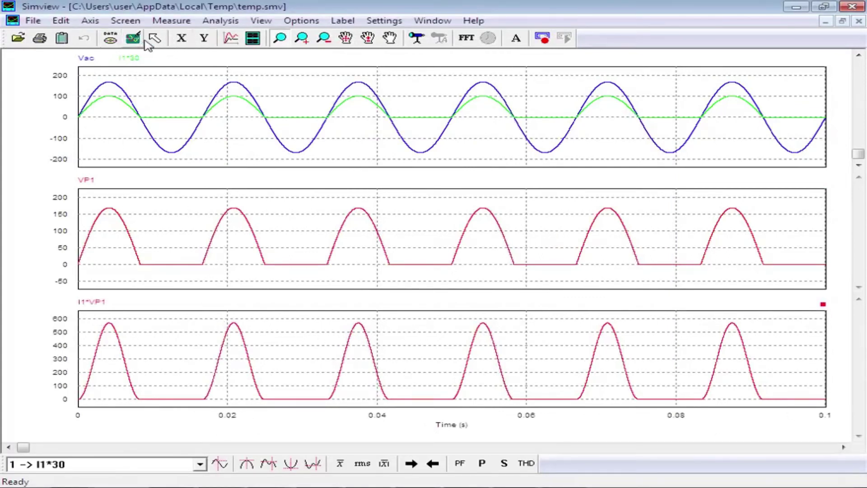
Open the curve selection of the I1*VP1 screen and try to build a moving-average expression starting from I1.
{"action": "left_click", "coordinate": [230, 39]}
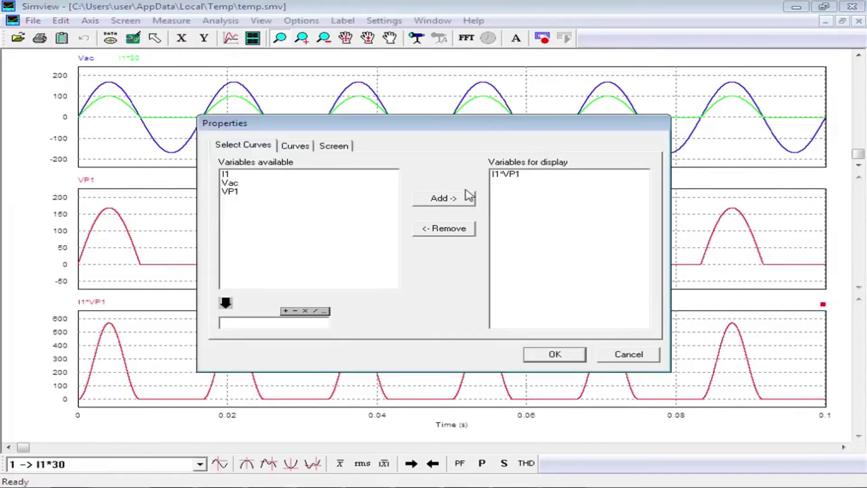
{"action": "left_click", "coordinate": [228, 174]}
{"action": "left_click", "coordinate": [225, 303]}
{"action": "right_click", "coordinate": [316, 320]}
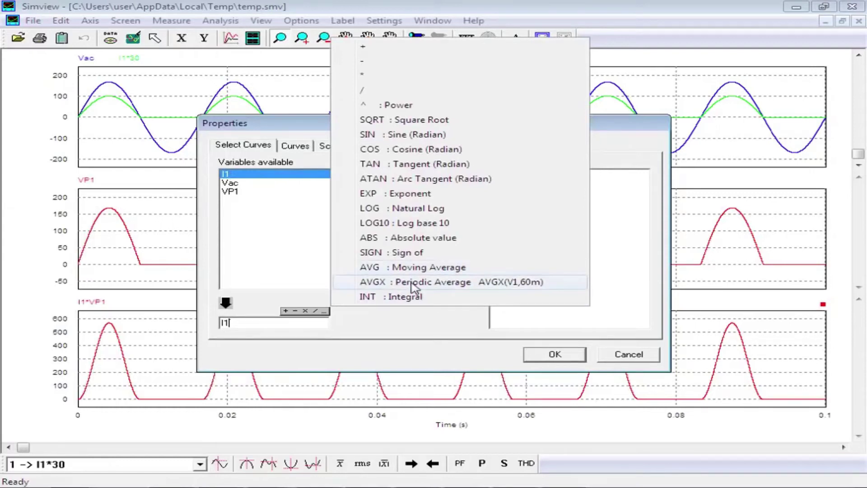
{"action": "left_click", "coordinate": [415, 267]}
{"action": "left_click", "coordinate": [226, 303]}
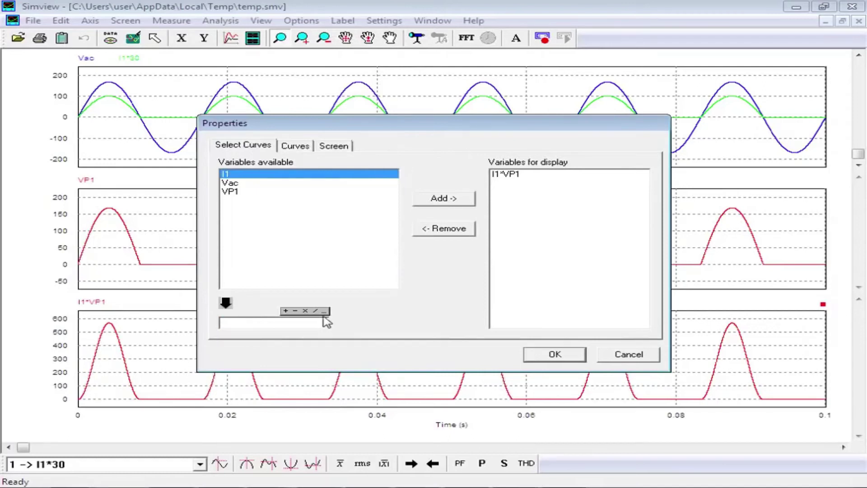
Add the moving-average curve AVG(I1*VP1) to the screen showing I1*VP1.
{"action": "left_click", "coordinate": [327, 310]}
{"action": "left_click", "coordinate": [406, 367]}
{"action": "left_click", "coordinate": [226, 301]}
{"action": "left_click", "coordinate": [325, 310]}
{"action": "left_click", "coordinate": [359, 81]}
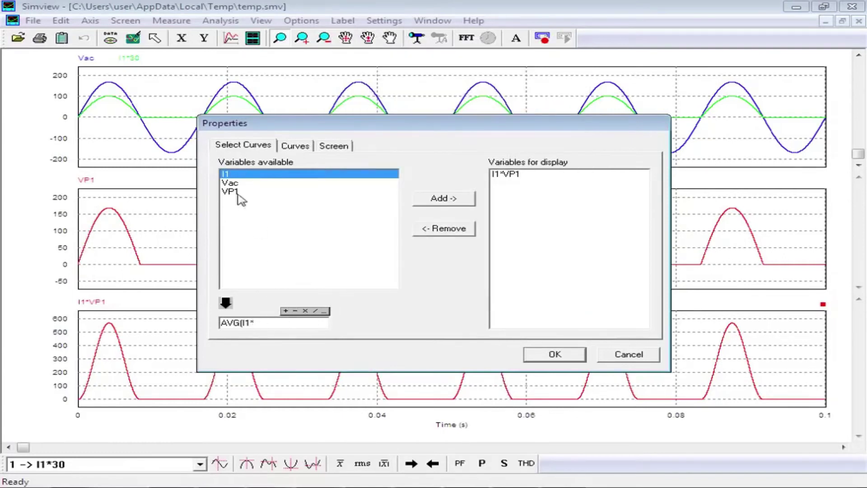
{"action": "left_click", "coordinate": [237, 195]}
{"action": "left_click", "coordinate": [226, 301]}
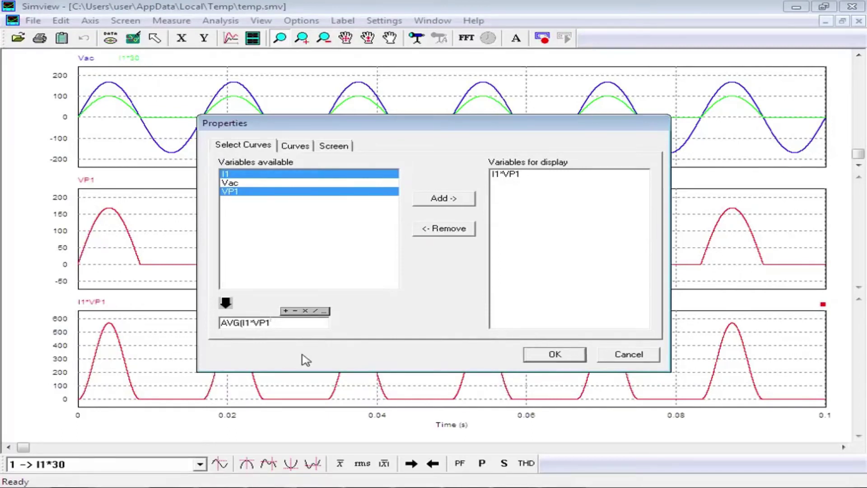
{"action": "left_click", "coordinate": [449, 199]}
{"action": "left_click", "coordinate": [554, 356]}
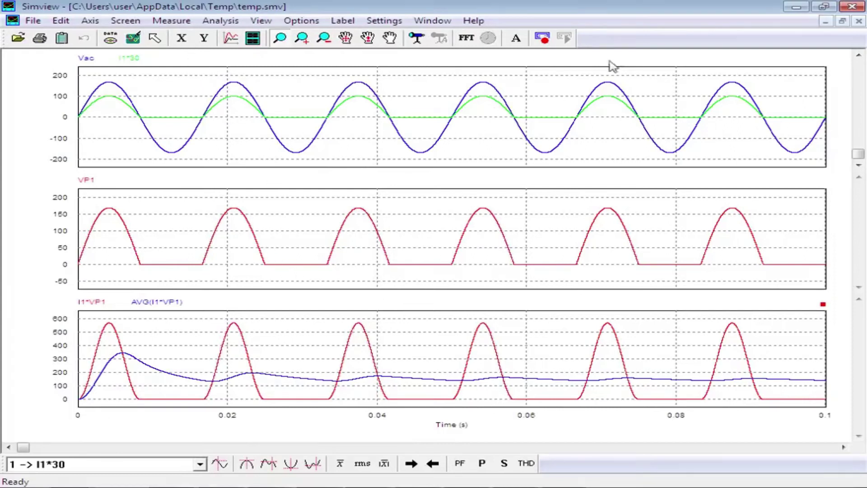
{"action": "left_click", "coordinate": [33, 20]}
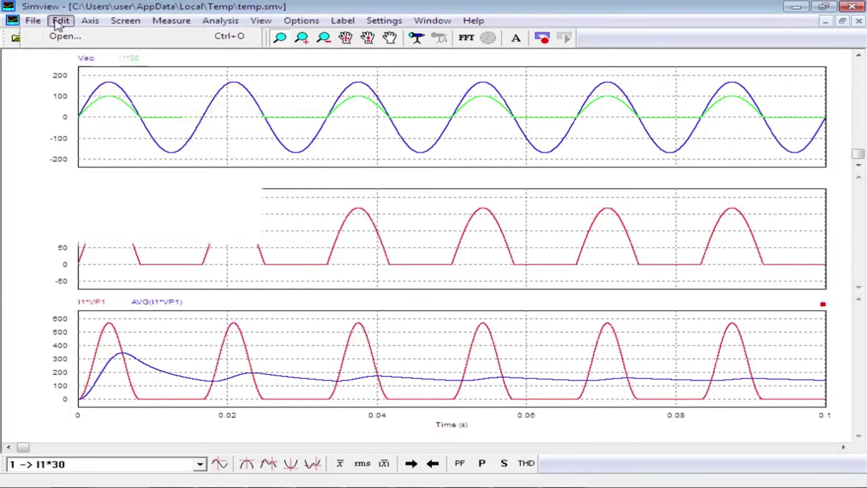
{"action": "mouse_move", "coordinate": [62, 25]}
{"action": "mouse_move", "coordinate": [33, 22]}
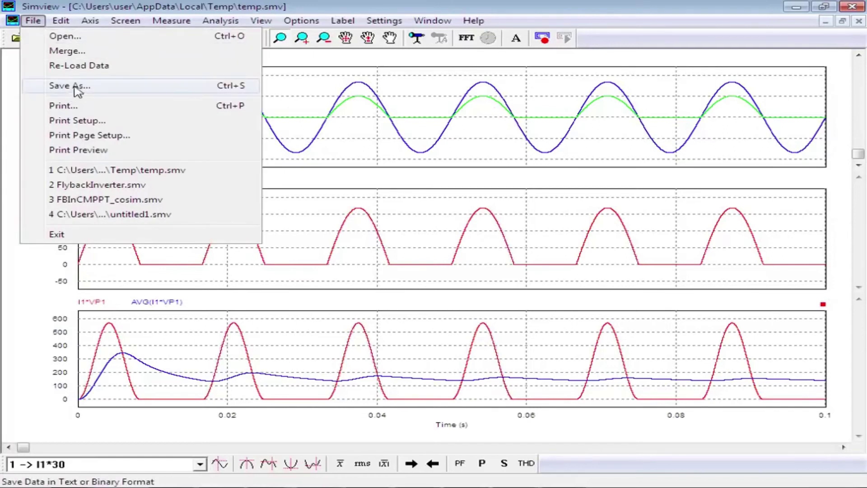
{"action": "mouse_move", "coordinate": [96, 24]}
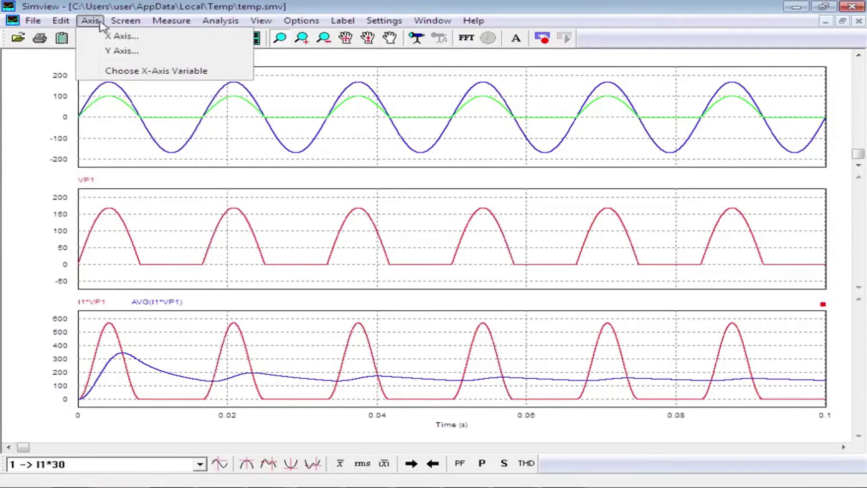
{"action": "mouse_move", "coordinate": [124, 24]}
{"action": "mouse_move", "coordinate": [171, 23]}
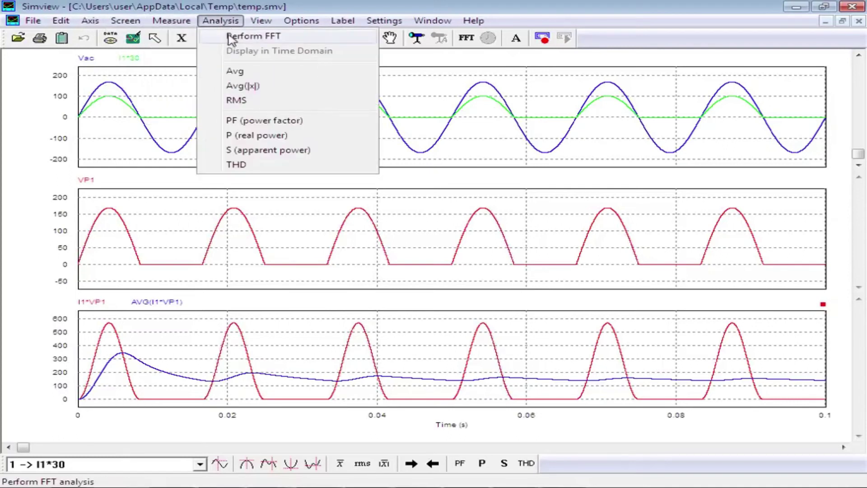
Perform an FFT on the plotted curves and examine the low-frequency components up to about 250 Hz.
{"action": "left_click", "coordinate": [228, 35]}
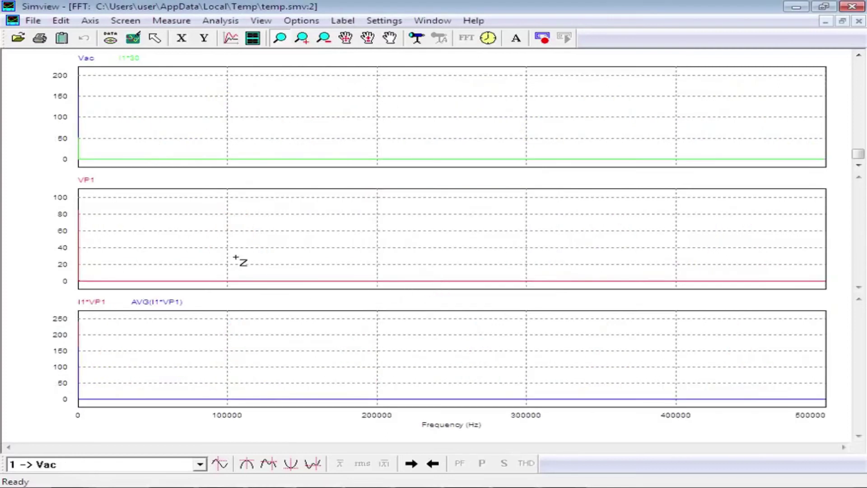
{"action": "left_click_drag", "start_coordinate": [111, 82], "coordinate": [80, 138]}
{"action": "left_click_drag", "start_coordinate": [396, 126], "coordinate": [333, 167]}
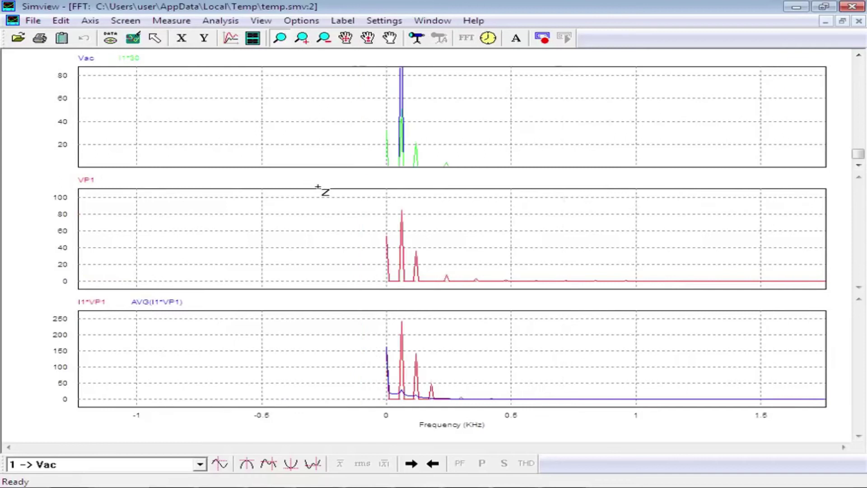
{"action": "left_click_drag", "start_coordinate": [450, 115], "coordinate": [384, 162]}
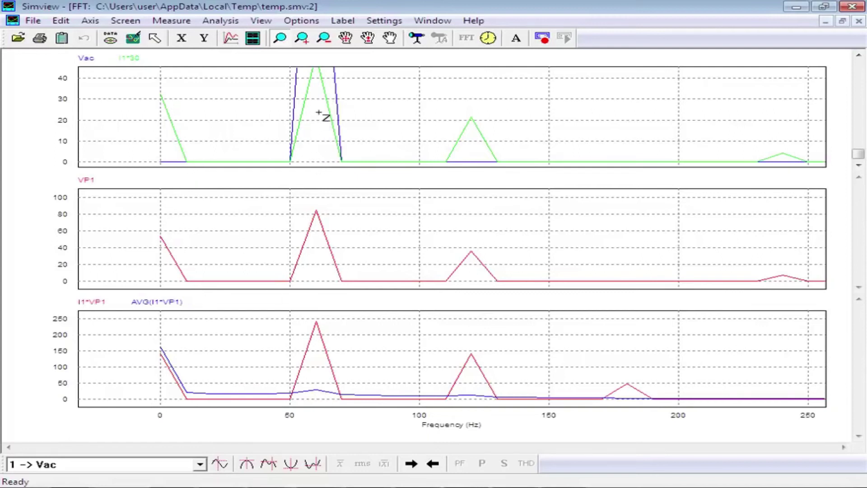
{"action": "scroll", "coordinate": [333, 154], "scroll_direction": "up", "scroll_amount": 3}
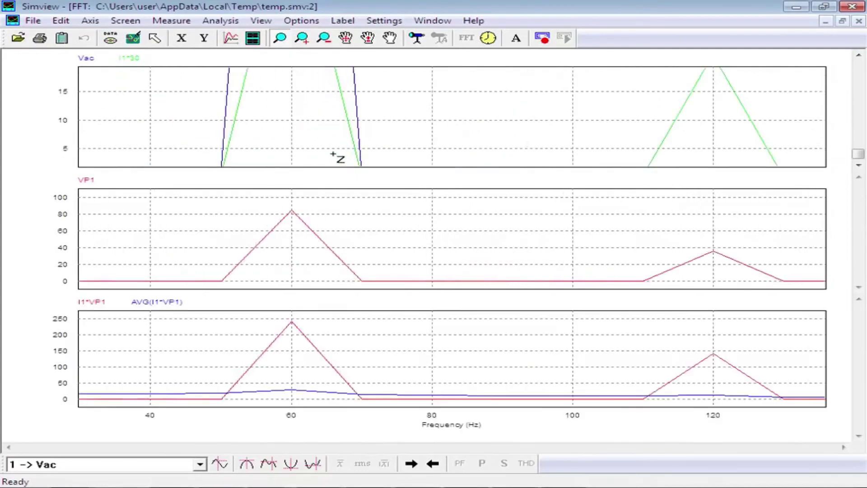
{"action": "scroll", "coordinate": [336, 154], "scroll_direction": "down", "scroll_amount": 2}
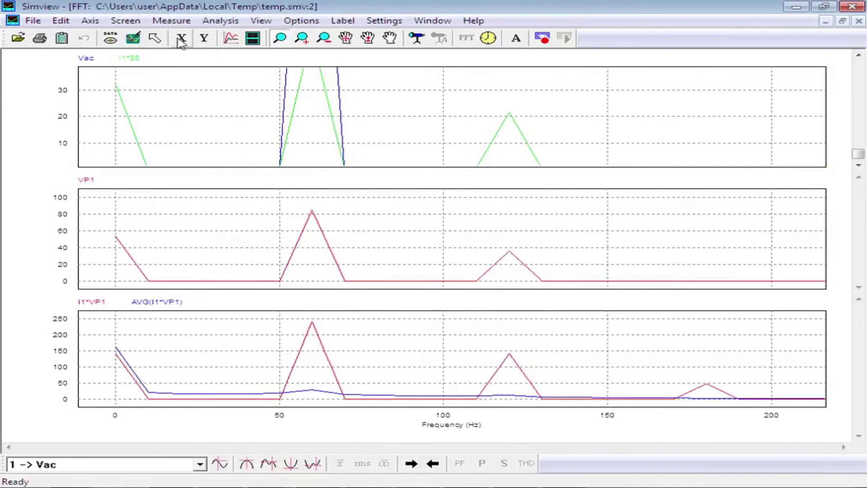
Restore the full FFT view and delete the Vac/I1*30 screen and the VP1 screen.
{"action": "left_click", "coordinate": [132, 38]}
{"action": "left_click", "coordinate": [129, 21]}
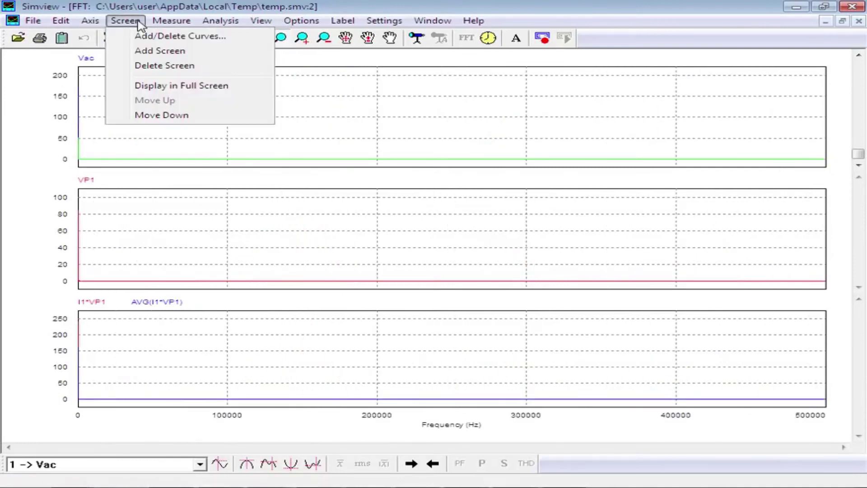
{"action": "left_click", "coordinate": [151, 66]}
{"action": "left_click", "coordinate": [126, 21]}
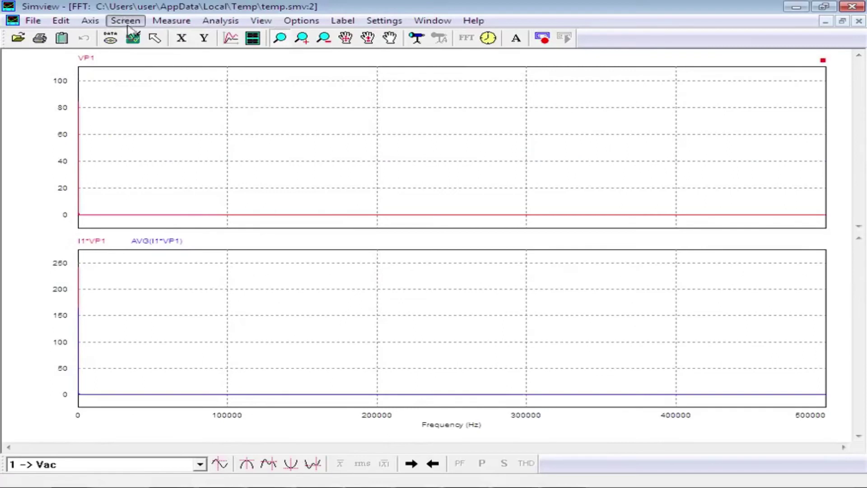
{"action": "left_click", "coordinate": [169, 72]}
Remove the I1*VP1 and AVG(I1*VP1) curves from the remaining FFT screen's variables for display.
{"action": "left_click", "coordinate": [97, 59]}
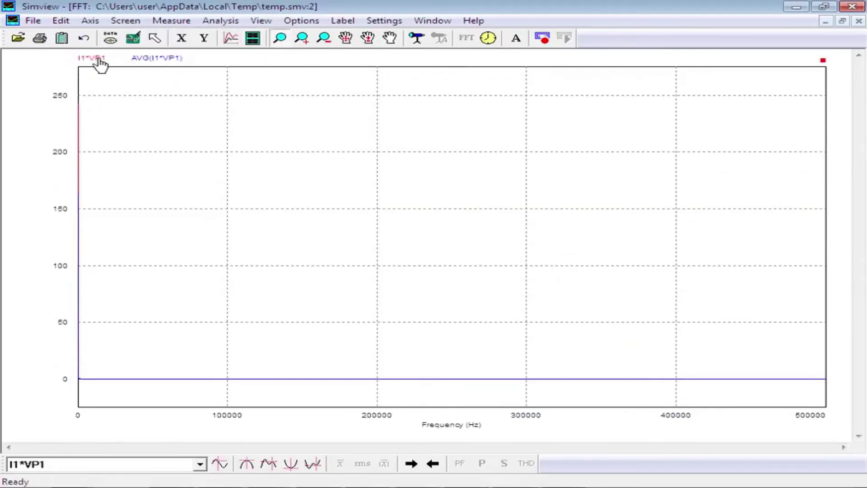
{"action": "left_click", "coordinate": [155, 38]}
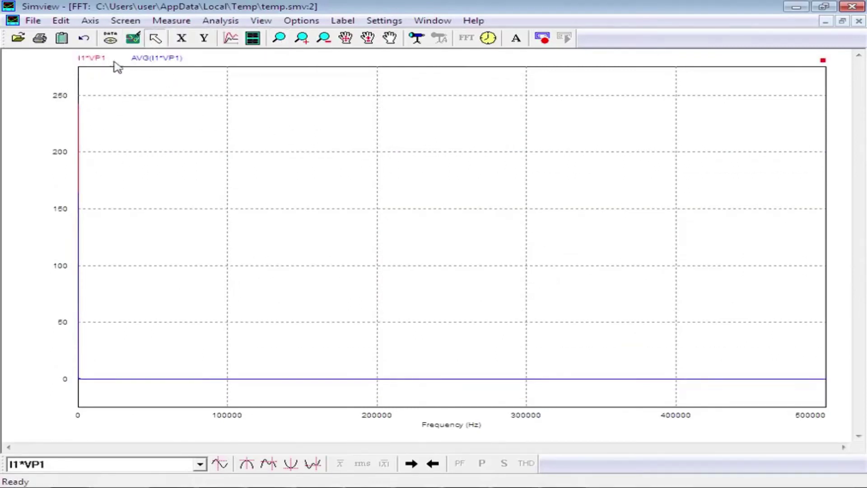
{"action": "double_click", "coordinate": [96, 65]}
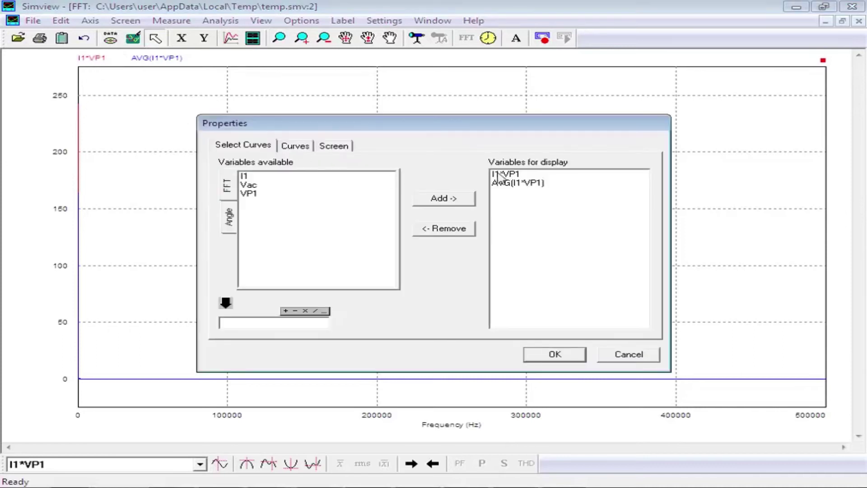
{"action": "left_click_drag", "start_coordinate": [519, 184], "coordinate": [508, 176]}
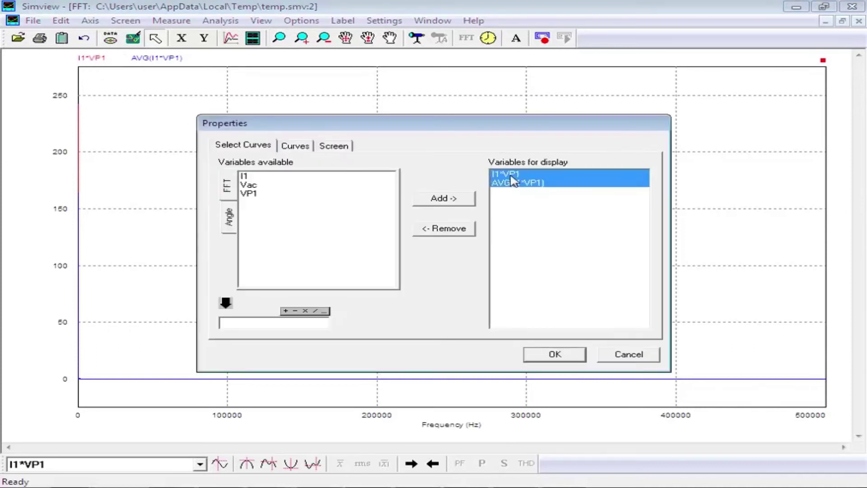
{"action": "left_click", "coordinate": [445, 228]}
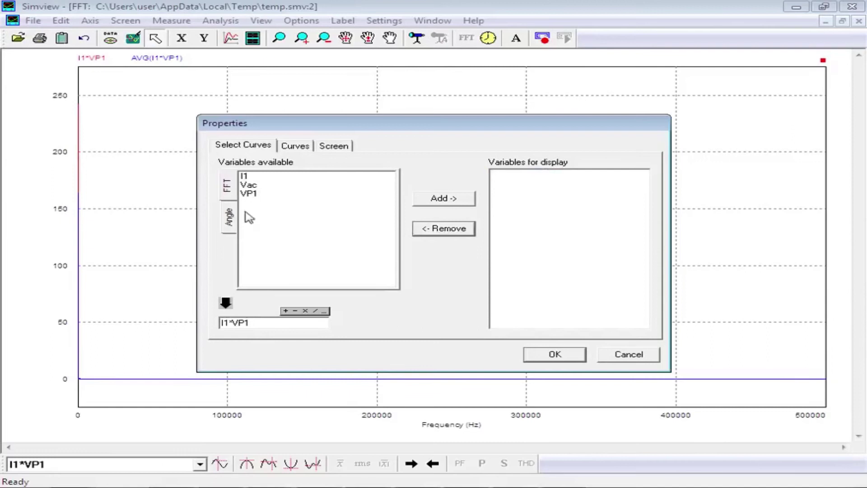
Clear the leftover I1*VP1 expression and display only the I1 spectrum in the FFT screen.
{"action": "left_click", "coordinate": [230, 216]}
{"action": "left_click", "coordinate": [233, 185]}
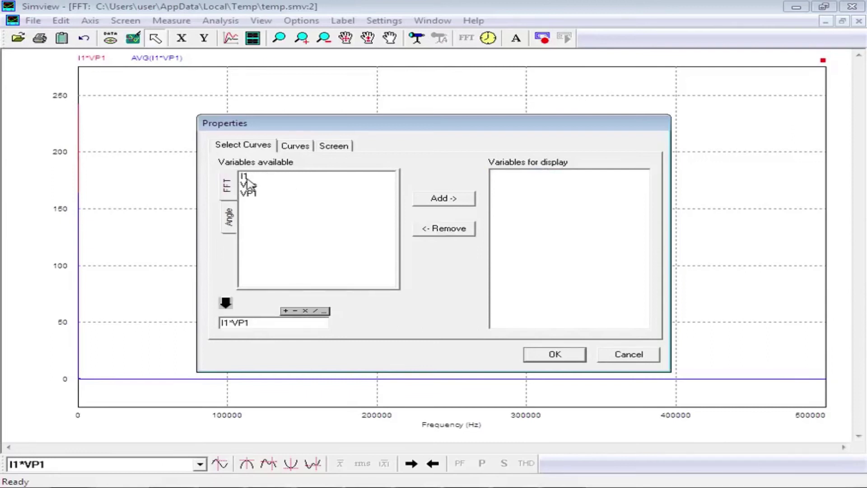
{"action": "left_click", "coordinate": [246, 177]}
{"action": "left_click", "coordinate": [436, 209]}
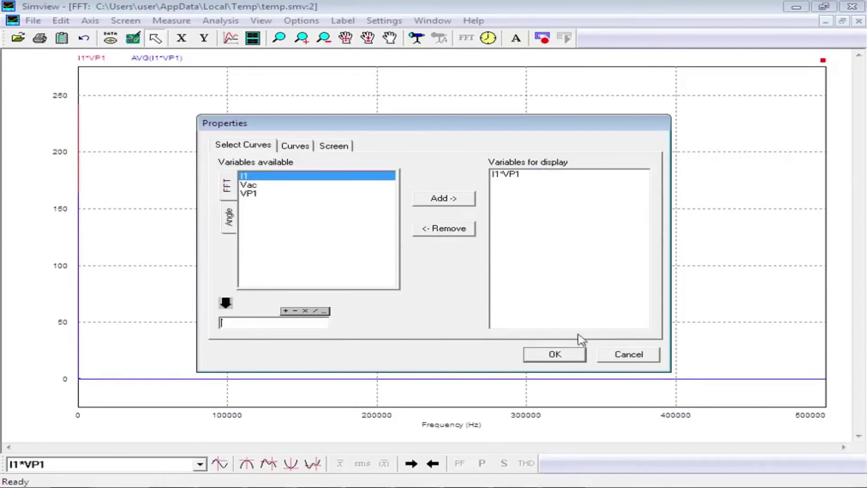
{"action": "left_click", "coordinate": [520, 178]}
{"action": "left_click", "coordinate": [443, 228]}
{"action": "left_click_drag", "start_coordinate": [253, 323], "coordinate": [174, 332]}
{"action": "key", "text": "Delete"}
{"action": "left_click", "coordinate": [431, 201]}
{"action": "left_click", "coordinate": [555, 353]}
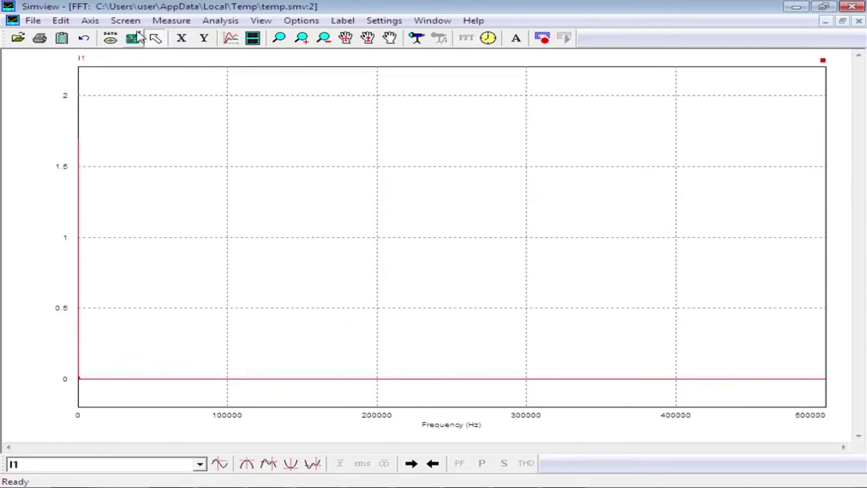
Examine the harmonics of the I1 spectrum up to about 1 kHz, checking the X-axis settings and zooming and panning the view.
{"action": "left_click", "coordinate": [285, 38]}
{"action": "left_click_drag", "start_coordinate": [111, 124], "coordinate": [4, 401]}
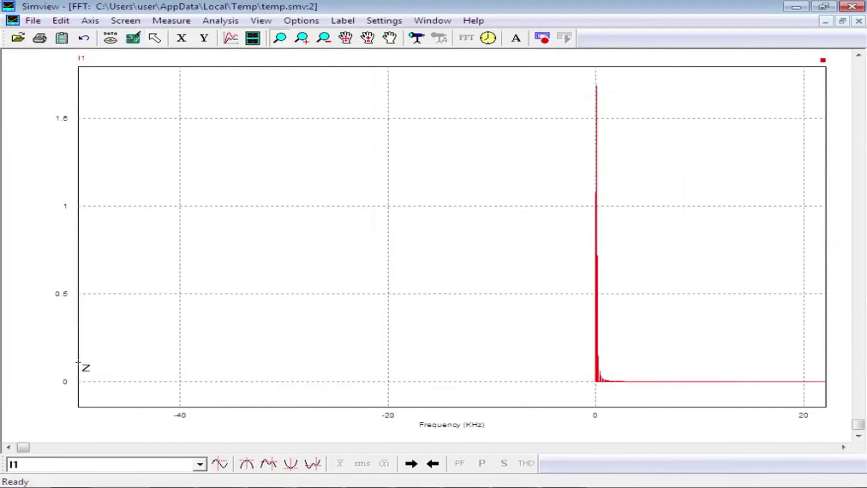
{"action": "left_click_drag", "start_coordinate": [582, 74], "coordinate": [651, 392]}
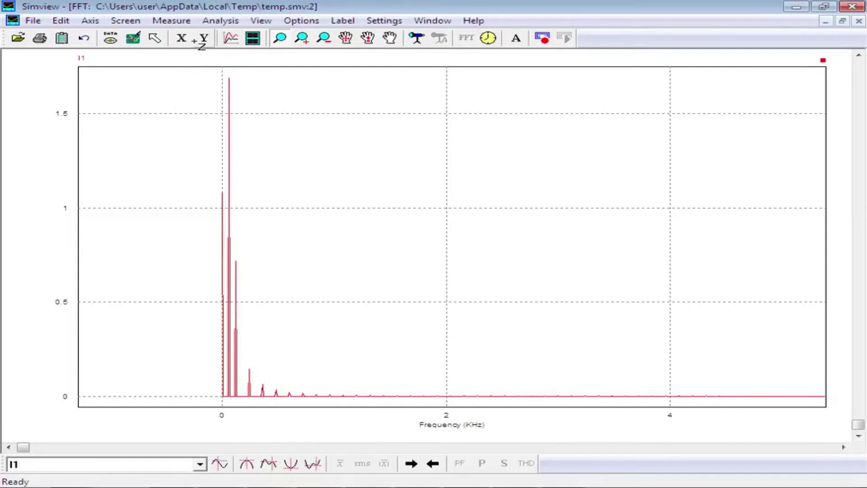
{"action": "left_click", "coordinate": [181, 37]}
{"action": "left_click", "coordinate": [568, 290]}
{"action": "left_click_drag", "start_coordinate": [219, 72], "coordinate": [341, 404]}
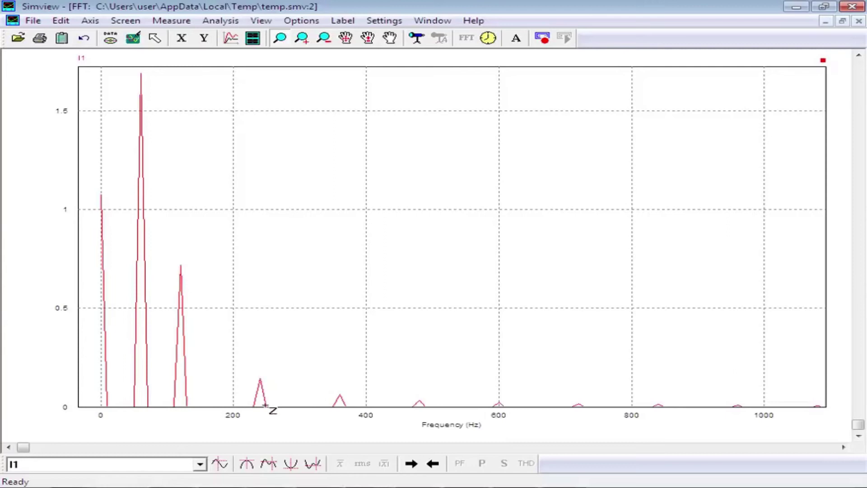
{"action": "scroll", "coordinate": [262, 382], "scroll_direction": "up", "scroll_amount": 1}
{"action": "scroll", "coordinate": [261, 383], "scroll_direction": "down", "scroll_amount": 5}
{"action": "scroll", "coordinate": [252, 385], "scroll_direction": "down", "scroll_amount": 1}
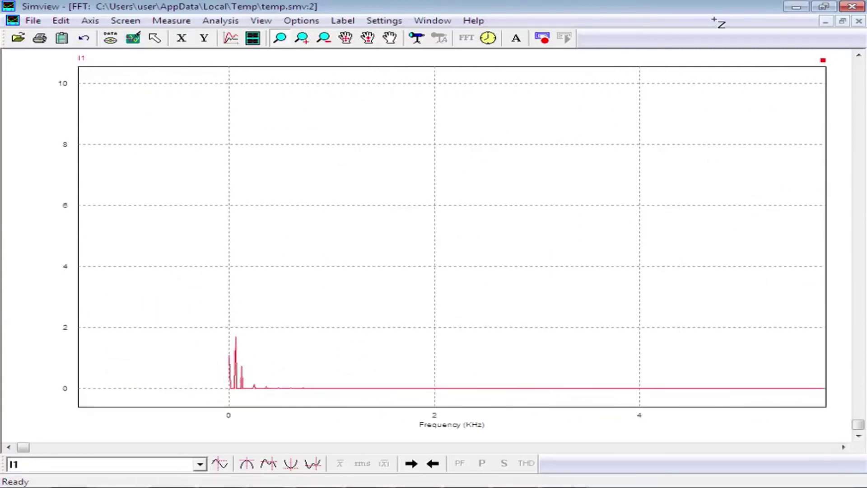
{"action": "left_click", "coordinate": [345, 40]}
{"action": "left_click_drag", "start_coordinate": [229, 348], "coordinate": [193, 96]}
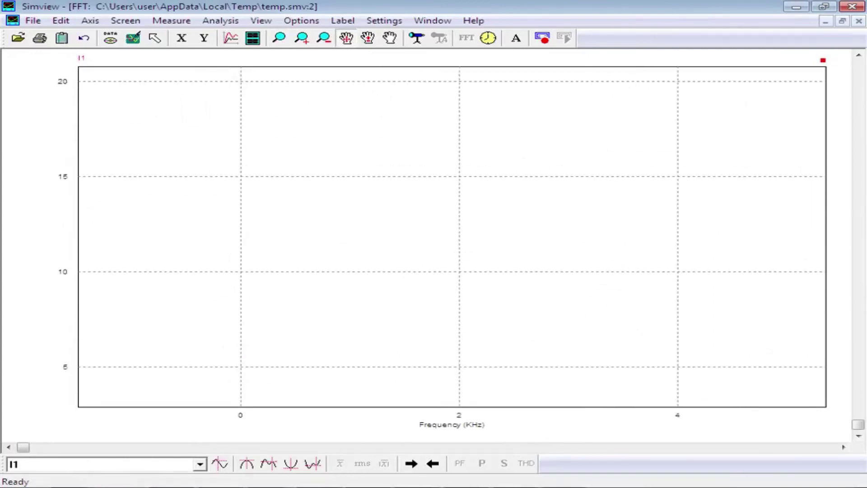
Close the FFT window and the time-domain waveform window.
{"action": "left_click", "coordinate": [165, 22]}
{"action": "left_click", "coordinate": [329, 71]}
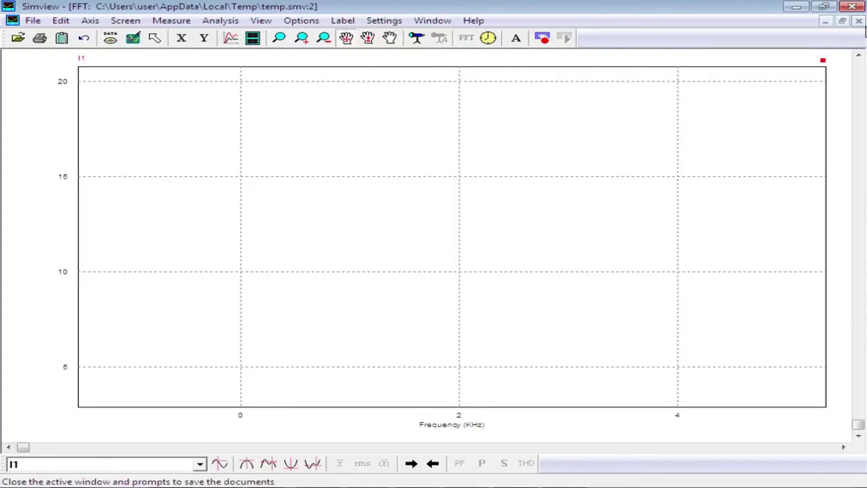
{"action": "left_click", "coordinate": [858, 21]}
{"action": "left_click", "coordinate": [858, 20]}
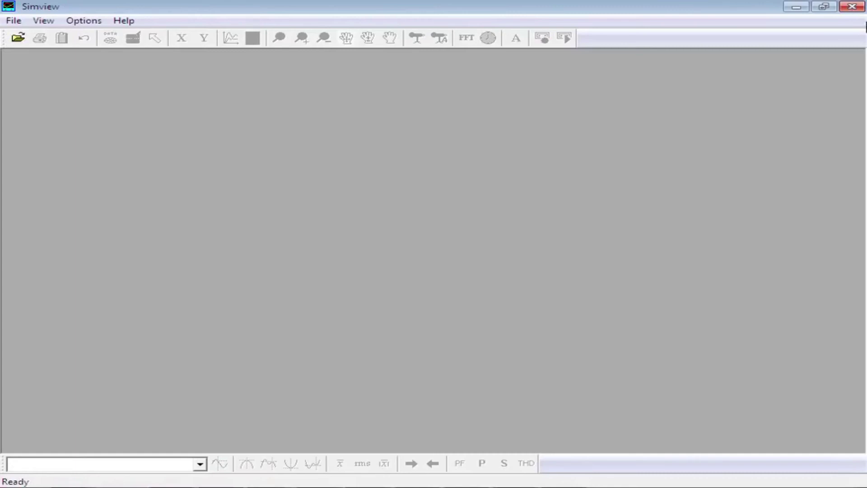
Close the waveform viewer and replace the diode in the rectifier circuit with a thyristor.
{"action": "left_click", "coordinate": [857, 7]}
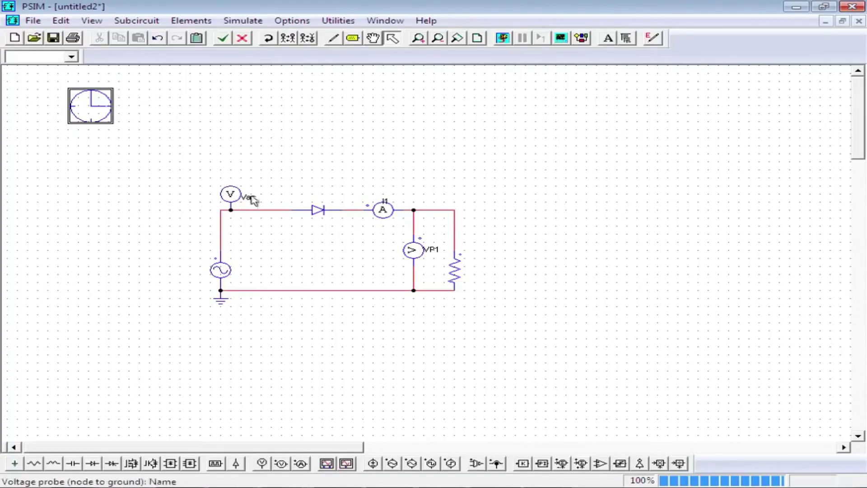
{"action": "left_click", "coordinate": [315, 209]}
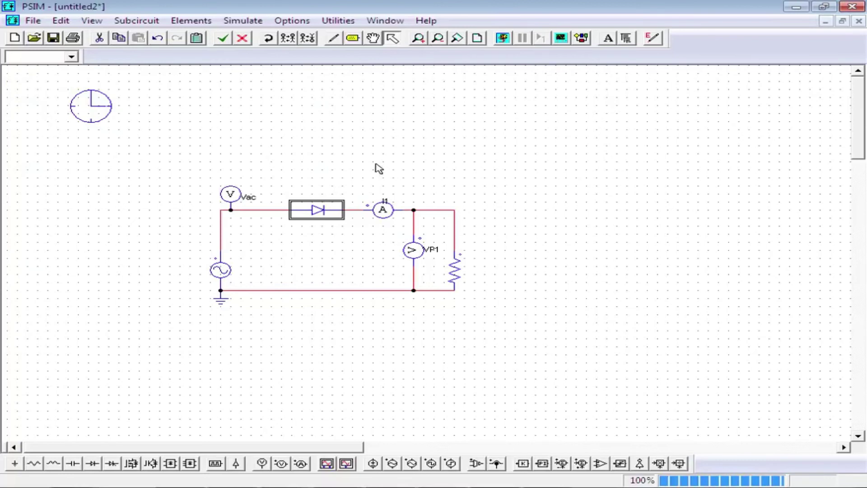
{"action": "key", "text": "Delete"}
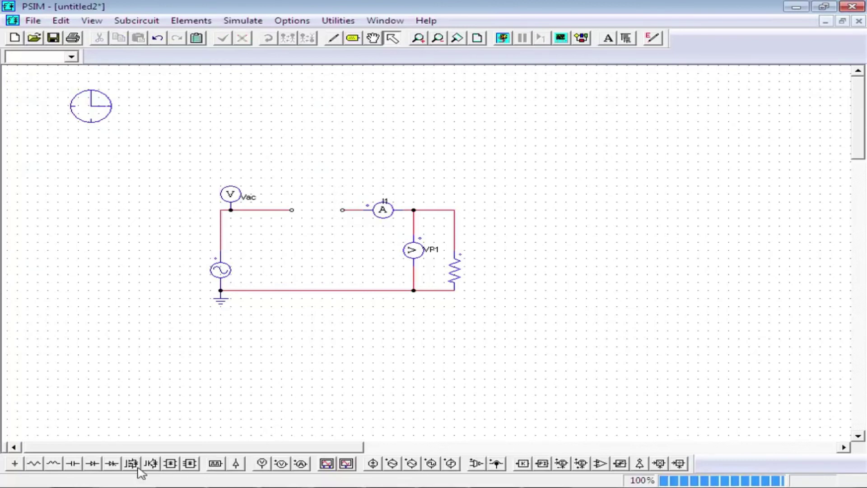
{"action": "left_click", "coordinate": [113, 464]}
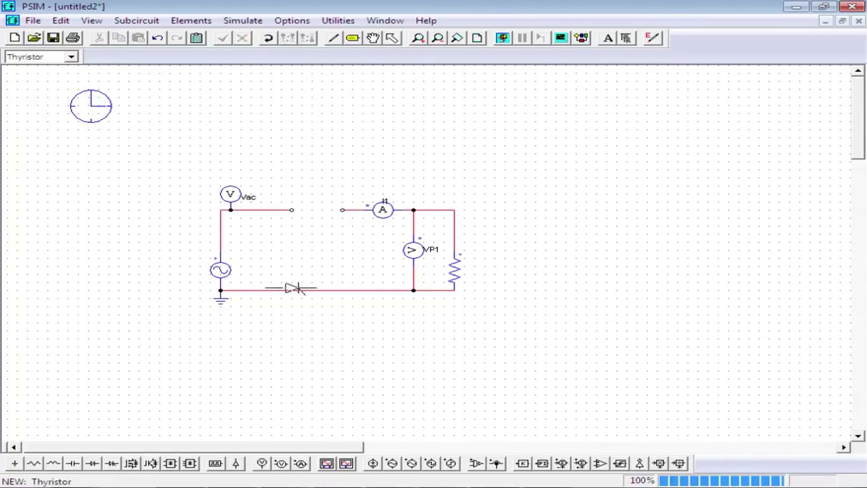
{"action": "left_click", "coordinate": [321, 210]}
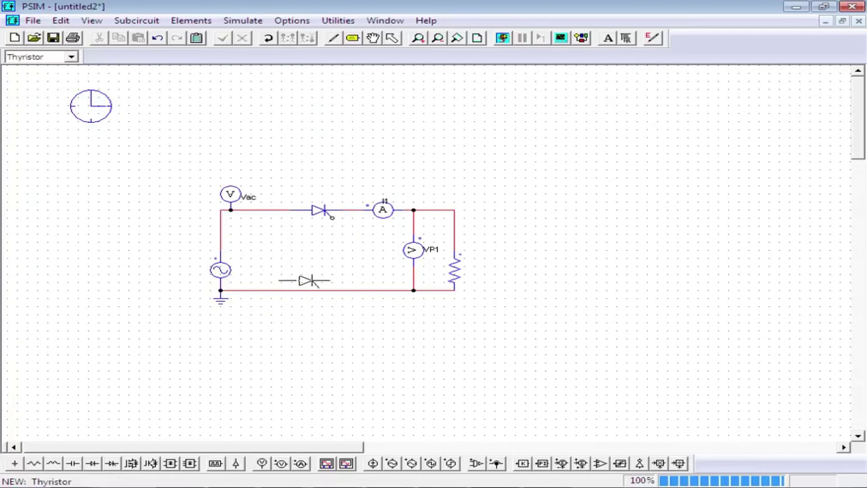
{"action": "key", "text": "Escape"}
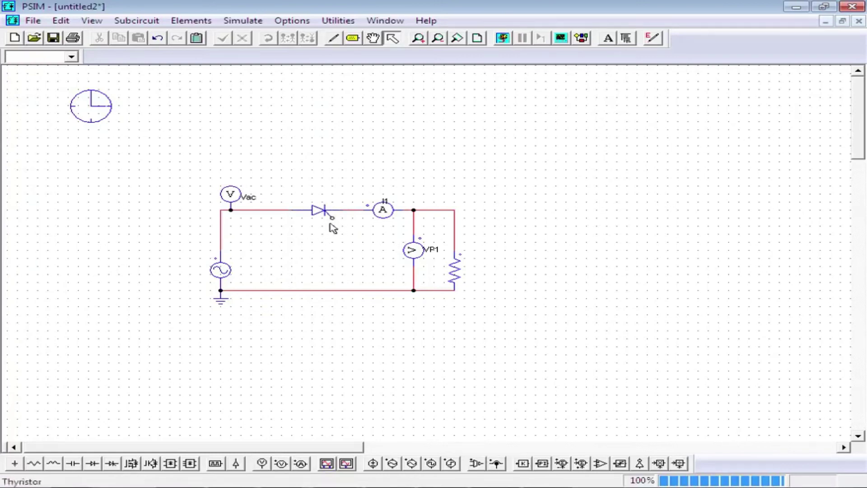
Insert a current probe between the Vac node and the thyristor and name it Iac.
{"action": "left_click", "coordinate": [301, 463]}
{"action": "left_click", "coordinate": [260, 209]}
{"action": "key", "text": "Escape"}
{"action": "double_click", "coordinate": [261, 209]}
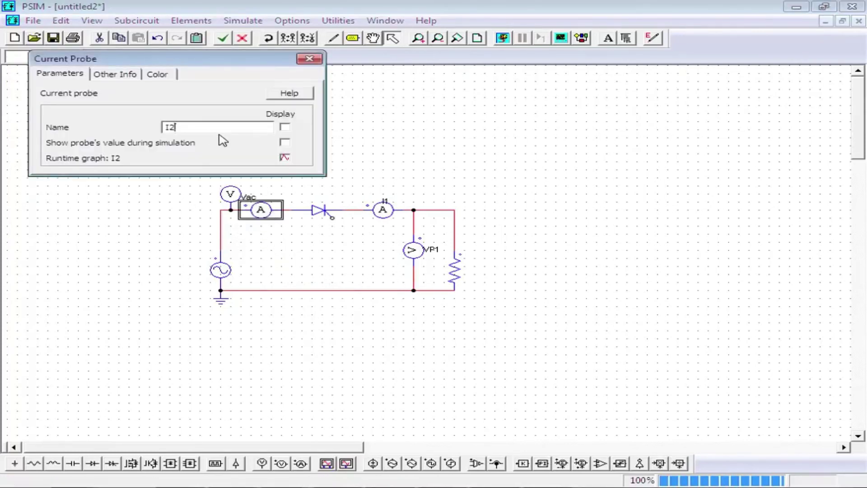
{"action": "type", "text": "ac"}
{"action": "left_click", "coordinate": [309, 59]}
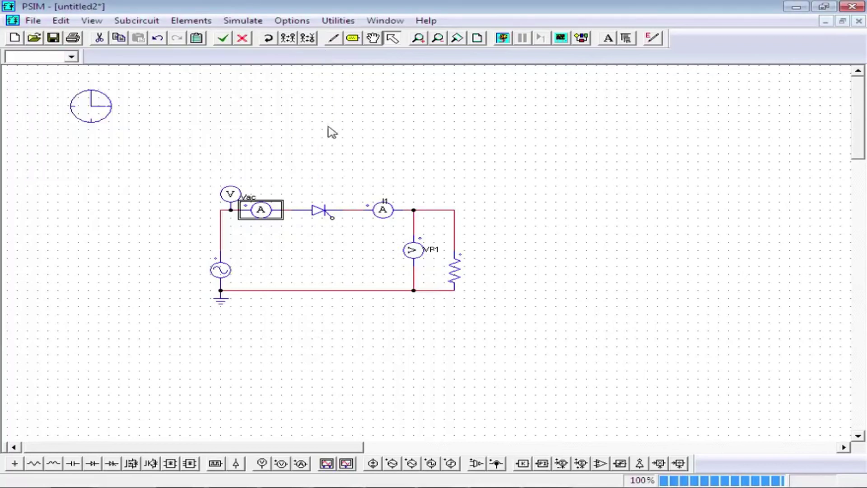
{"action": "left_click", "coordinate": [319, 216]}
{"action": "left_click", "coordinate": [333, 254]}
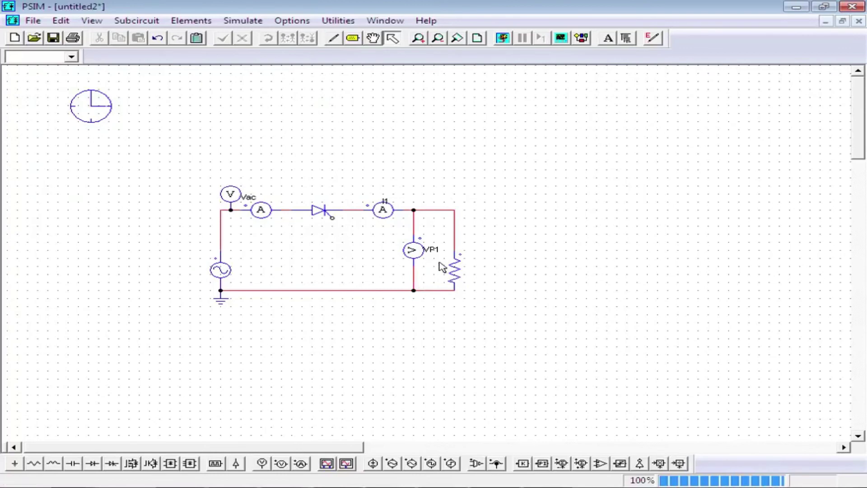
Place a gating block, rotated to point upward, at the thyristor's gate terminal.
{"action": "left_click", "coordinate": [217, 465]}
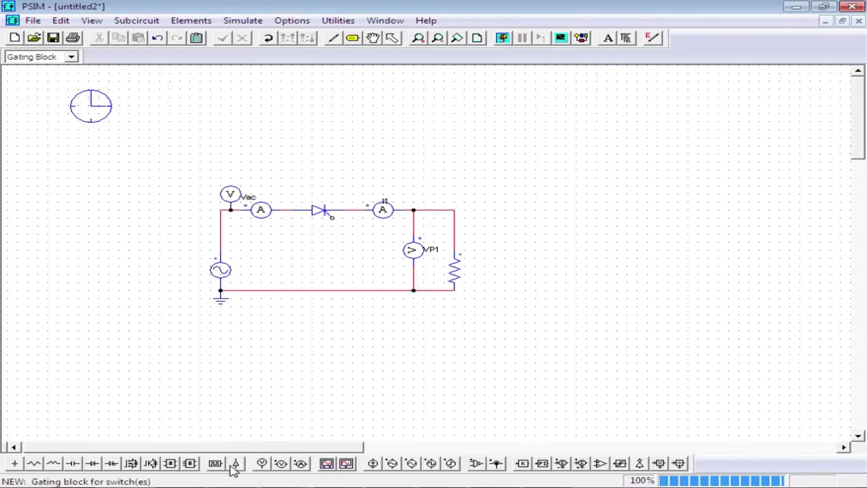
{"action": "left_click", "coordinate": [219, 465]}
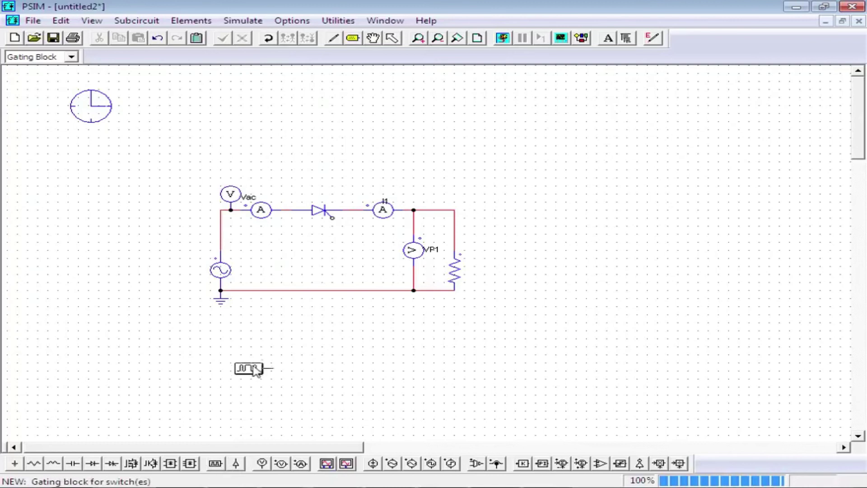
{"action": "right_click", "coordinate": [340, 241]}
{"action": "right_click", "coordinate": [340, 242]}
{"action": "right_click", "coordinate": [340, 241]}
{"action": "left_click", "coordinate": [332, 237]}
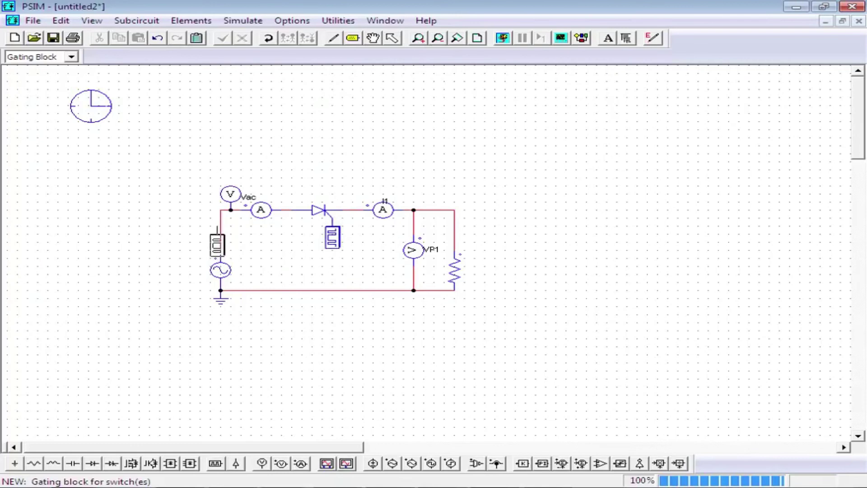
{"action": "key", "text": "Escape"}
Move the gating block a little below the thyristor, keeping it wired to the gate.
{"action": "left_click", "coordinate": [338, 248]}
{"action": "left_click_drag", "start_coordinate": [338, 250], "coordinate": [333, 262]}
{"action": "left_click", "coordinate": [342, 289]}
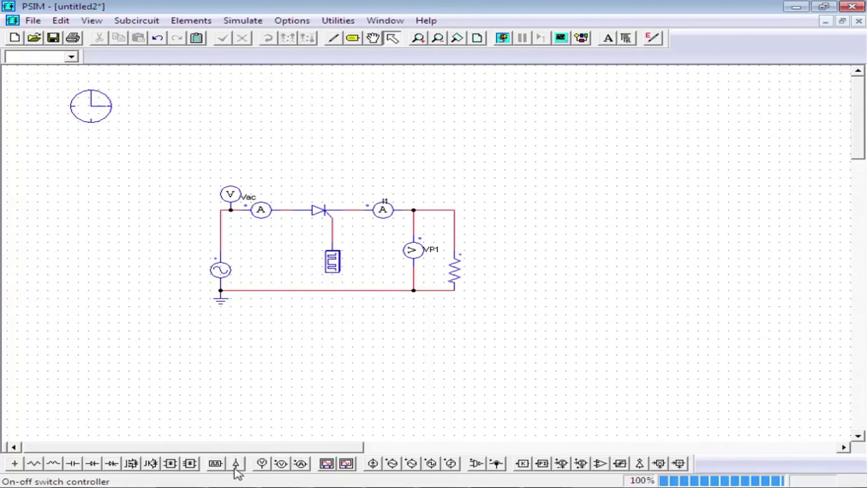
{"action": "left_click", "coordinate": [332, 263]}
{"action": "left_click", "coordinate": [318, 210]}
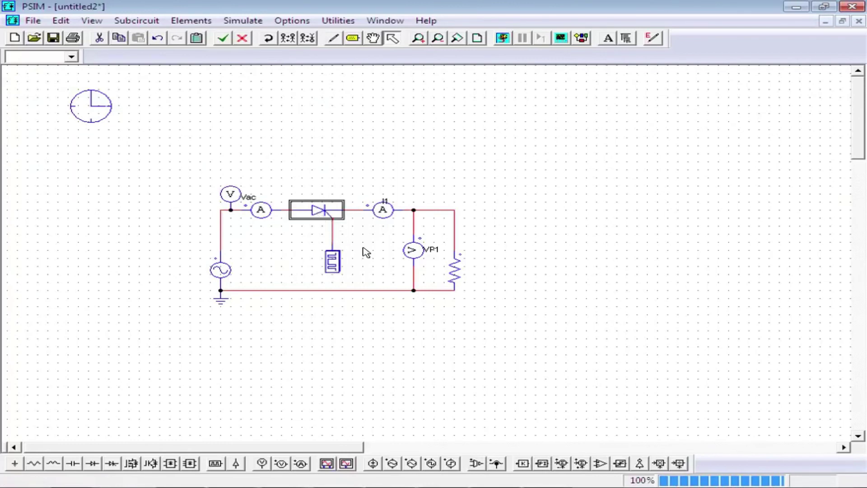
{"action": "left_click", "coordinate": [364, 252]}
Set the gating block's frequency to 60 and its switching points to 0 and 5.
{"action": "double_click", "coordinate": [334, 262]}
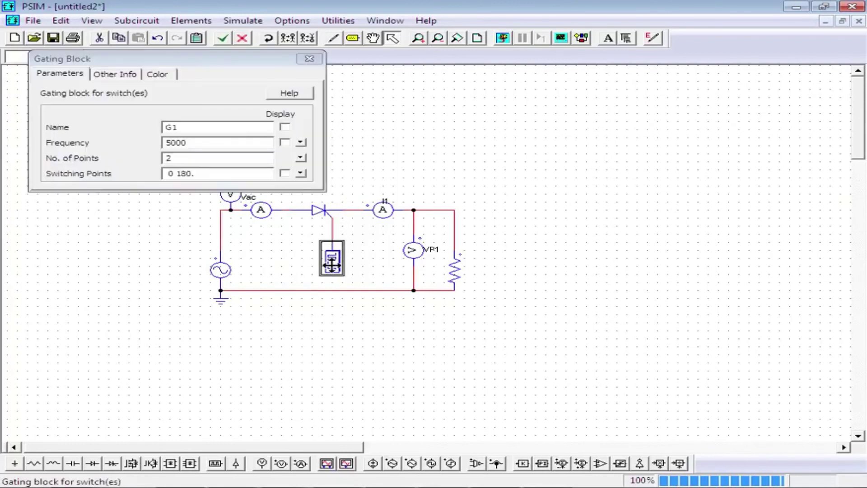
{"action": "left_click_drag", "start_coordinate": [194, 59], "coordinate": [640, 115]}
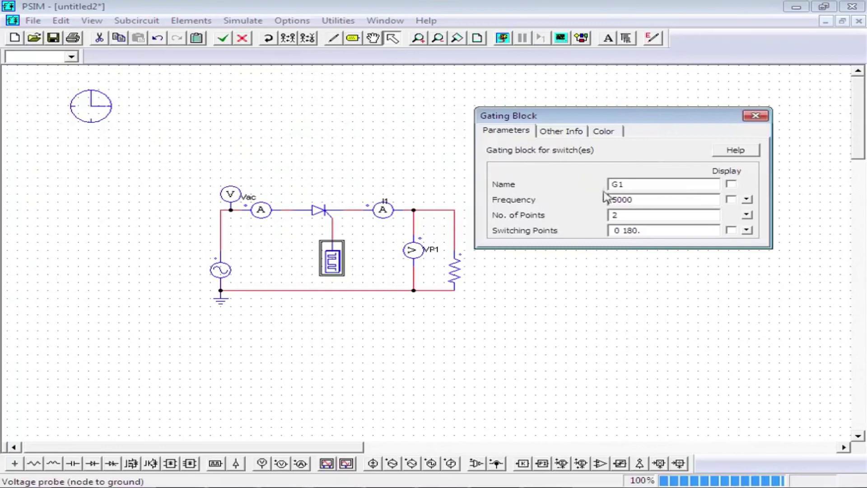
{"action": "left_click", "coordinate": [228, 260]}
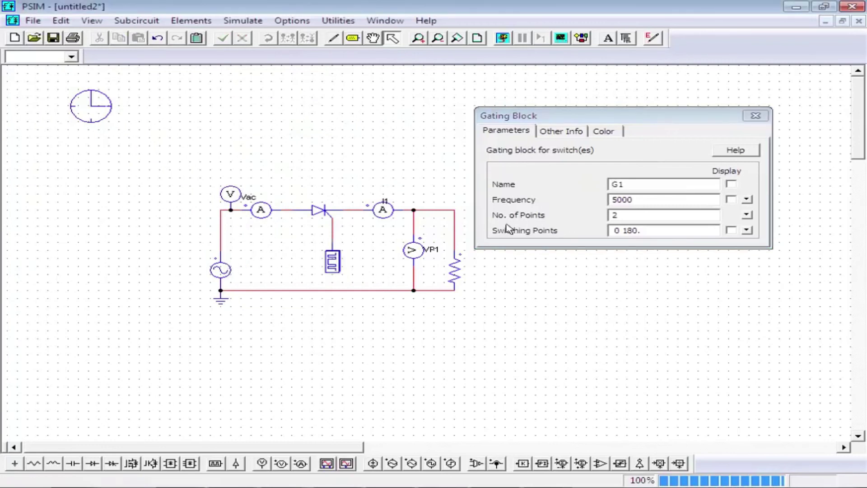
{"action": "double_click", "coordinate": [630, 200]}
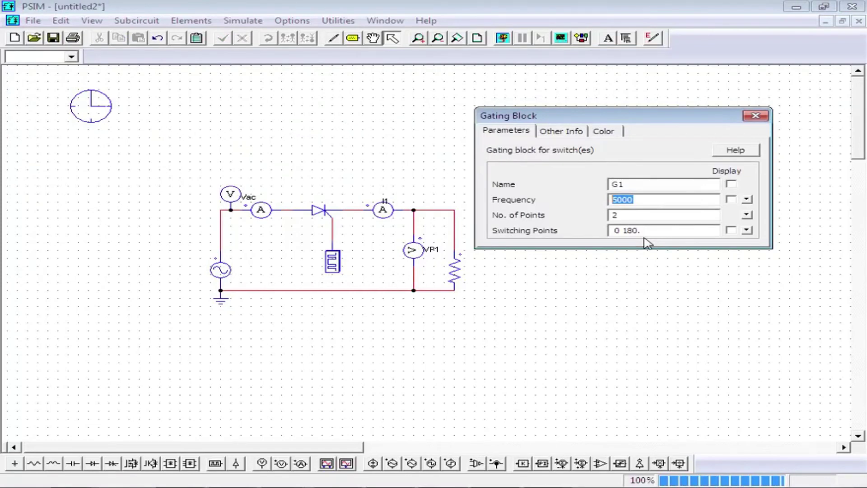
{"action": "type", "text": "6"}
{"action": "left_click_drag", "start_coordinate": [613, 231], "coordinate": [623, 231]}
{"action": "left_click", "coordinate": [754, 117]}
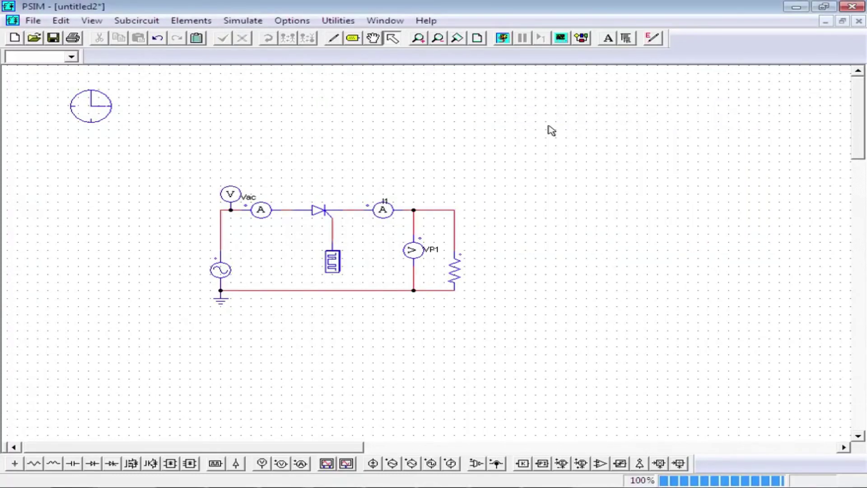
Run the simulation and plot the load voltage VP1 in a maximized graph window.
{"action": "left_click", "coordinate": [502, 38]}
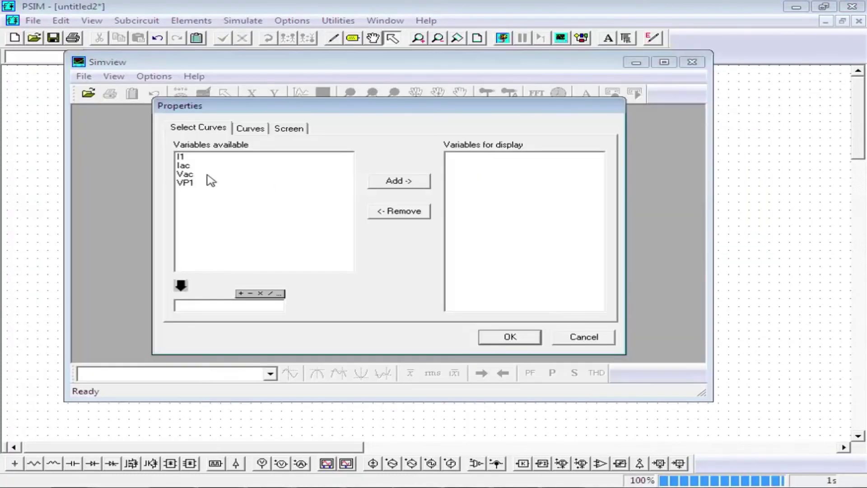
{"action": "left_click", "coordinate": [218, 182]}
{"action": "left_click", "coordinate": [412, 183]}
{"action": "left_click", "coordinate": [522, 336]}
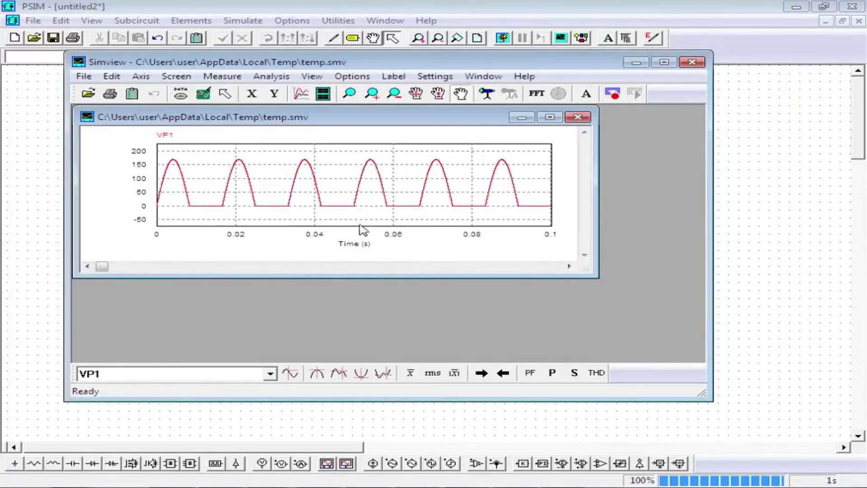
{"action": "left_click", "coordinate": [550, 117]}
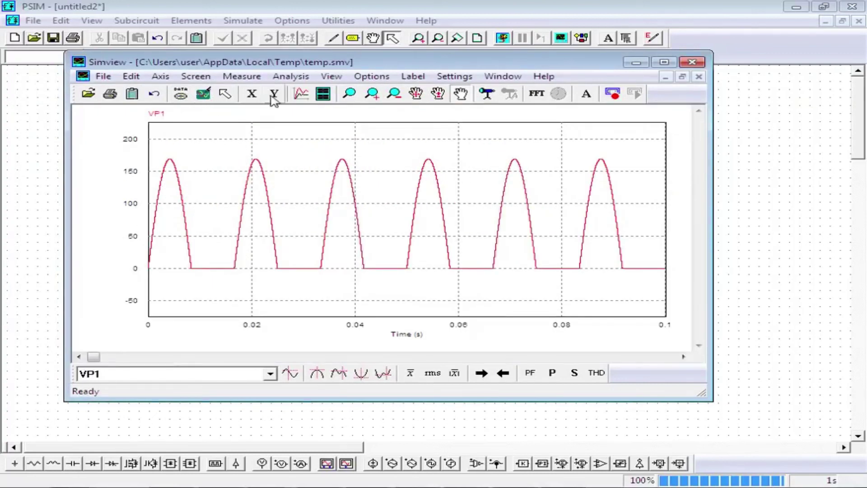
Add the Vac curve to the VP1 plot and close the waveform viewer.
{"action": "left_click", "coordinate": [307, 97]}
{"action": "left_click", "coordinate": [251, 165]}
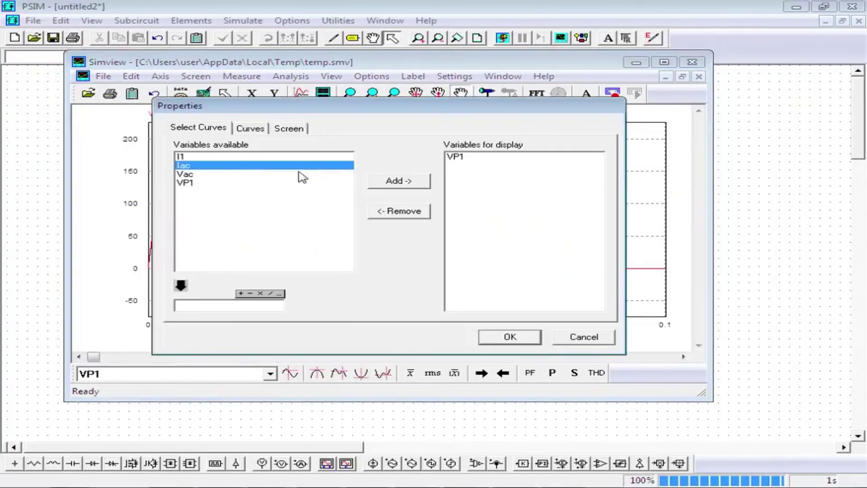
{"action": "left_click", "coordinate": [289, 172], "text": "shift"}
{"action": "left_click", "coordinate": [289, 171]}
{"action": "left_click", "coordinate": [397, 180]}
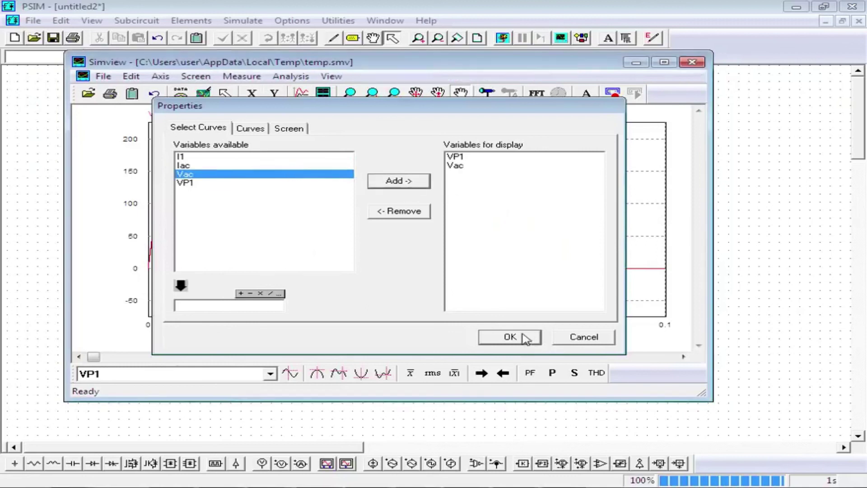
{"action": "left_click", "coordinate": [521, 337]}
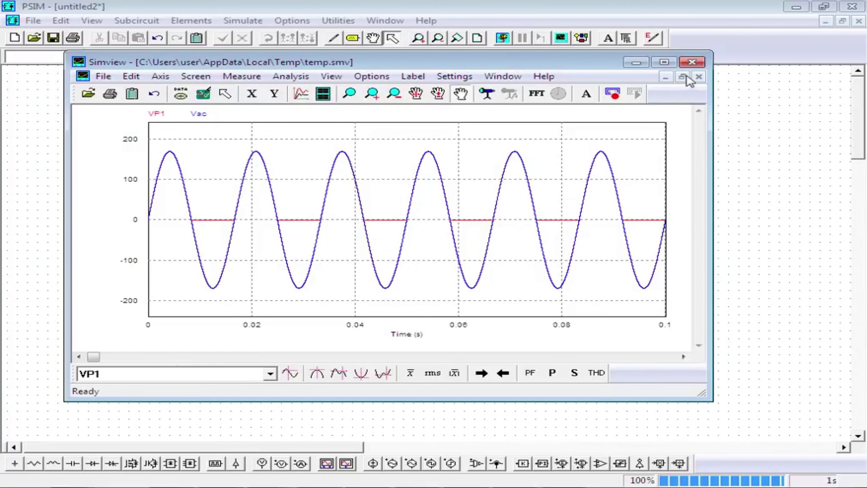
{"action": "left_click", "coordinate": [695, 64]}
Set the gating block's switching points to 45 and 47.
{"action": "left_click", "coordinate": [317, 210]}
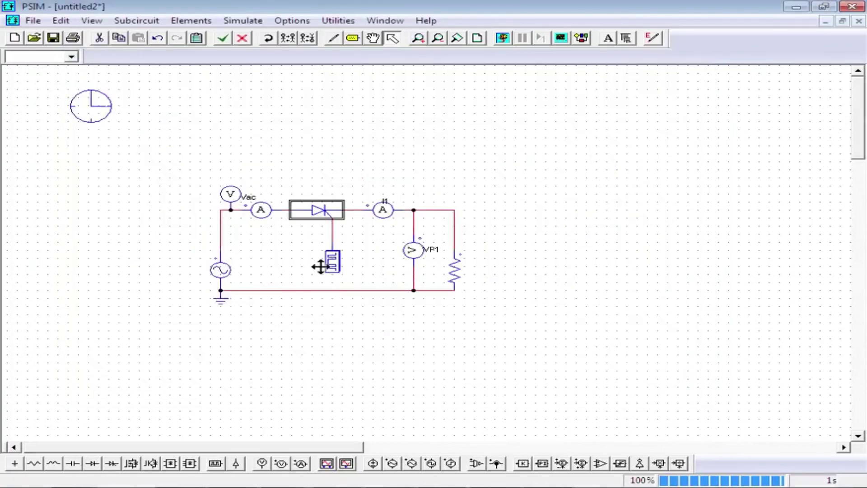
{"action": "double_click", "coordinate": [332, 262]}
{"action": "double_click", "coordinate": [614, 231]}
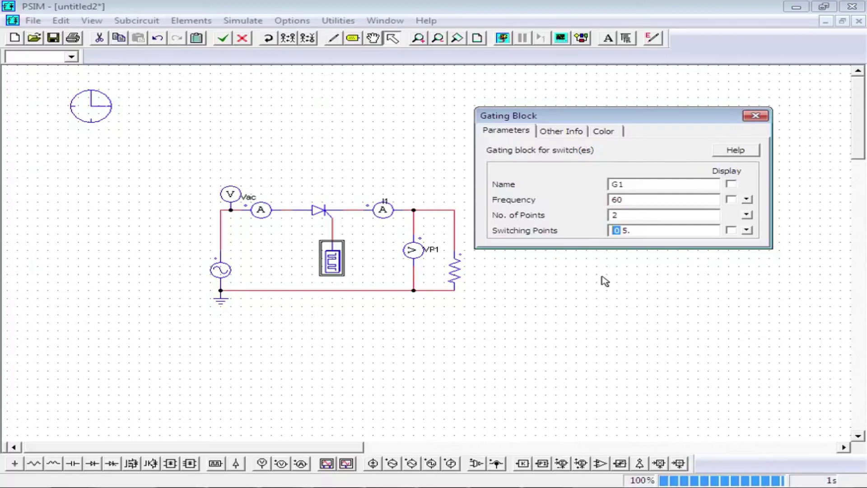
{"action": "type", "text": "45 47"}
{"action": "left_click", "coordinate": [753, 117]}
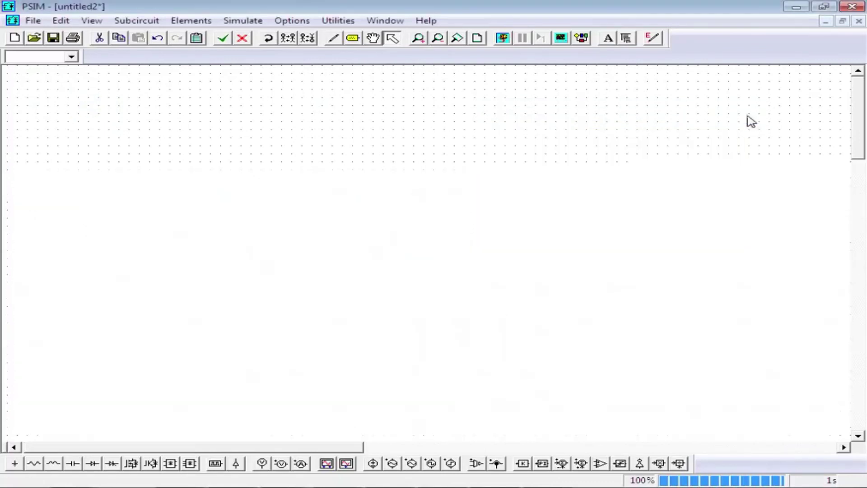
Rerun the simulation, plot Vac and VP1 together in a maximized window, and close the waveform viewer.
{"action": "left_click", "coordinate": [503, 38]}
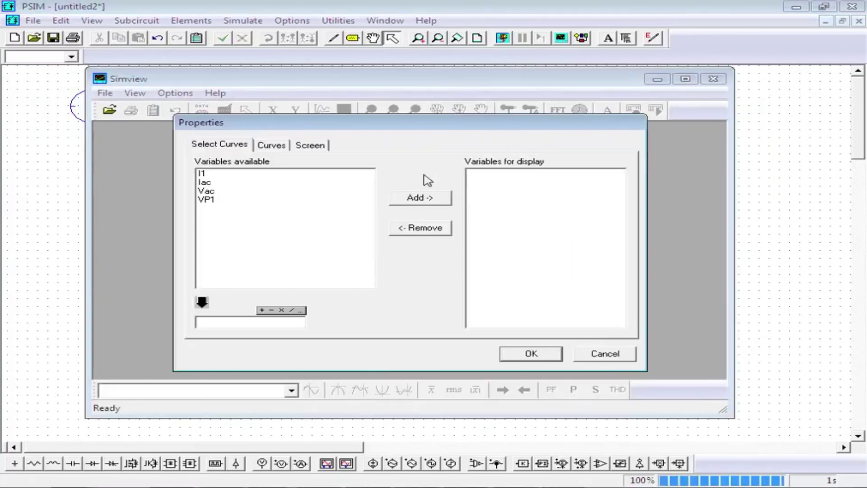
{"action": "left_click", "coordinate": [232, 200]}
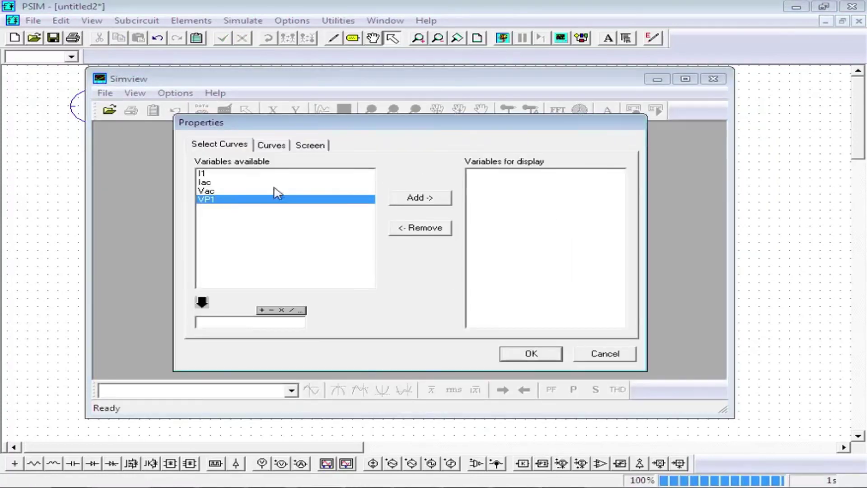
{"action": "left_click", "coordinate": [267, 191], "text": "shift"}
{"action": "left_click", "coordinate": [438, 197]}
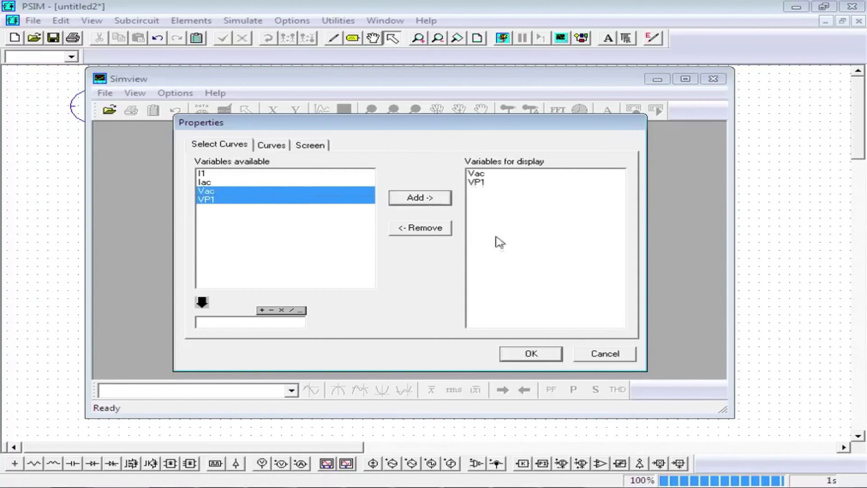
{"action": "left_click", "coordinate": [540, 354]}
{"action": "left_click", "coordinate": [573, 133]}
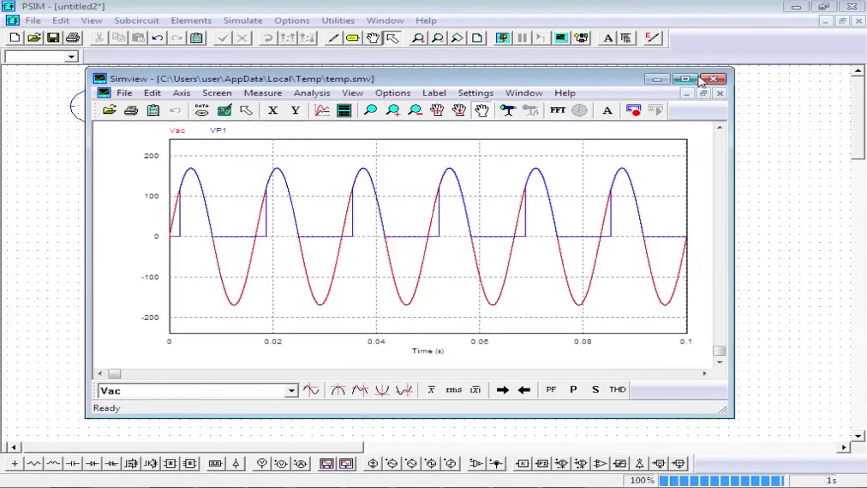
{"action": "left_click", "coordinate": [692, 80]}
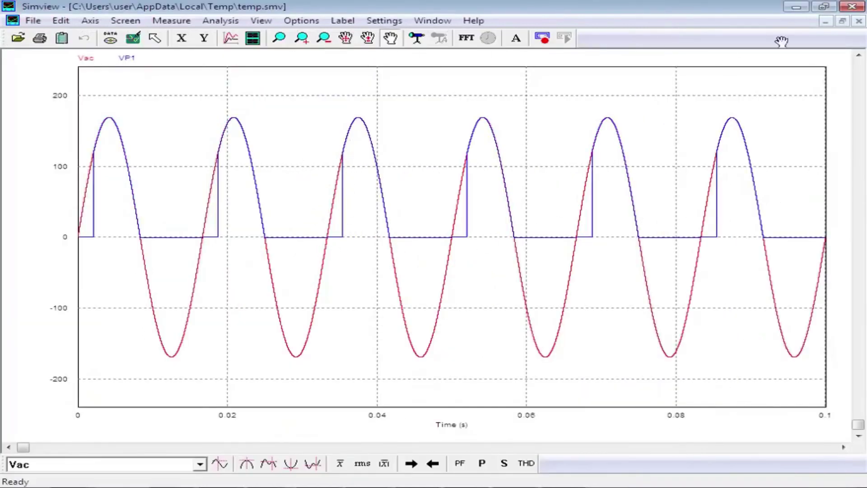
{"action": "left_click", "coordinate": [852, 7]}
Set the first switching point of the thyristor's gating block to 80.
{"action": "double_click", "coordinate": [332, 257]}
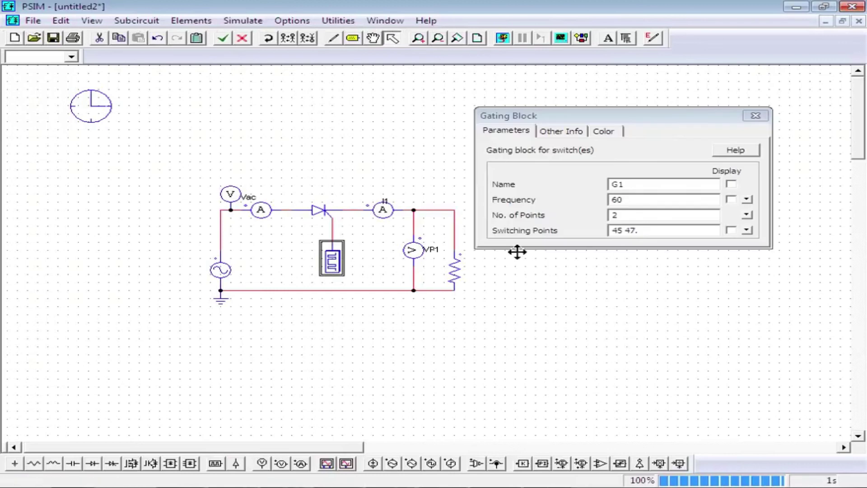
{"action": "double_click", "coordinate": [612, 231]}
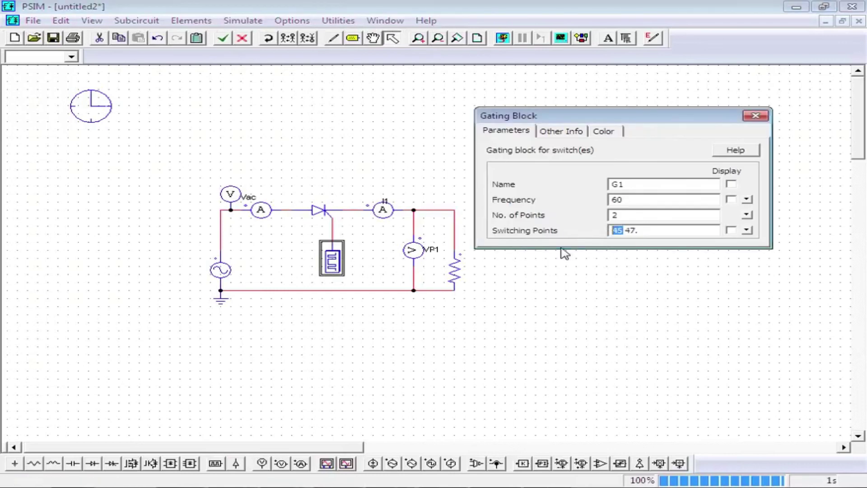
{"action": "type", "text": "80"}
{"action": "left_click", "coordinate": [755, 115]}
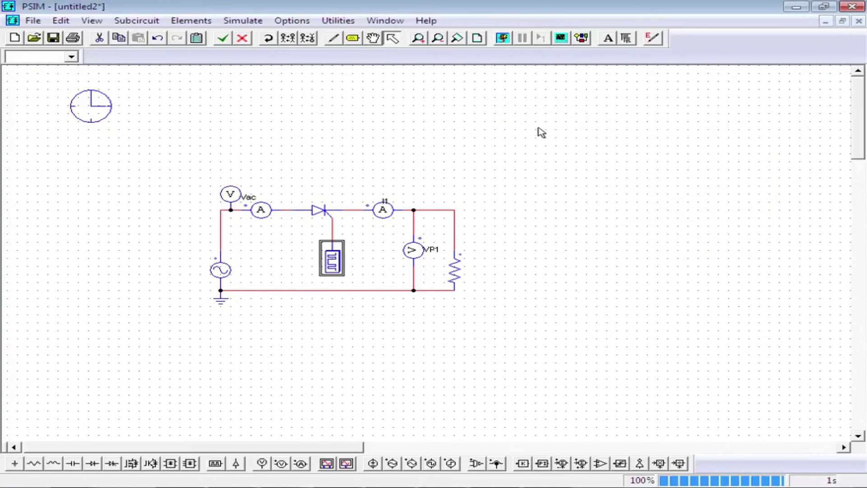
{"action": "left_click", "coordinate": [540, 132]}
Rerun the simulation, view the Vac and VP1 curves together in a maximized waveform window, and close the viewer.
{"action": "left_click", "coordinate": [503, 38]}
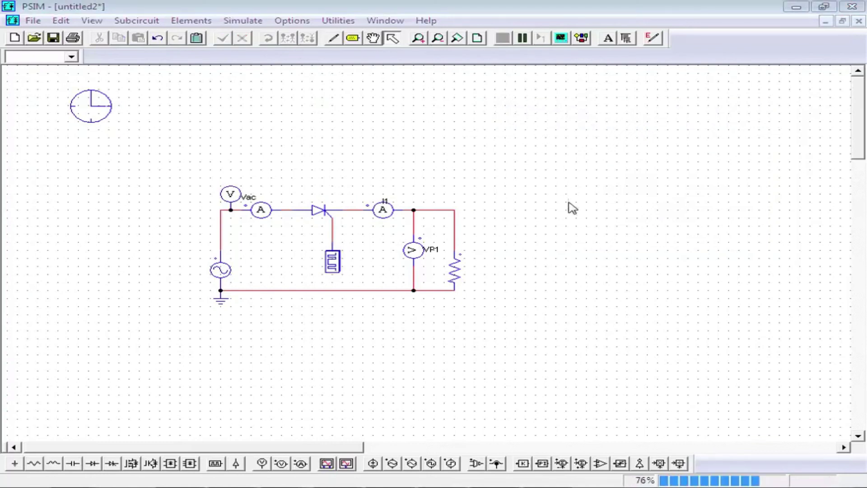
{"action": "left_click", "coordinate": [260, 216]}
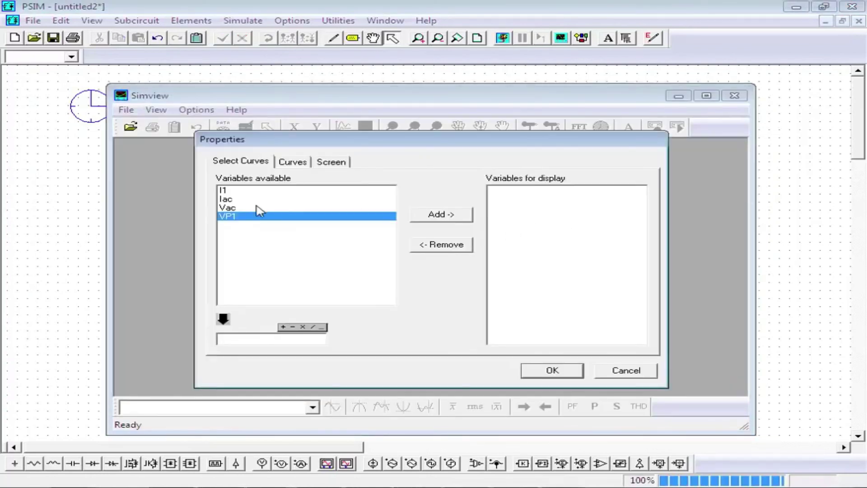
{"action": "left_click", "coordinate": [259, 207], "text": "shift"}
{"action": "left_click", "coordinate": [440, 214]}
{"action": "left_click", "coordinate": [550, 370]}
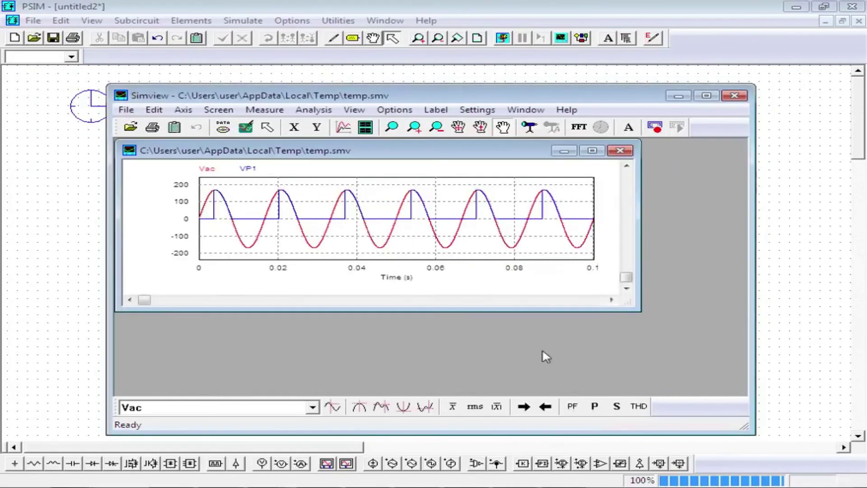
{"action": "left_click", "coordinate": [591, 150]}
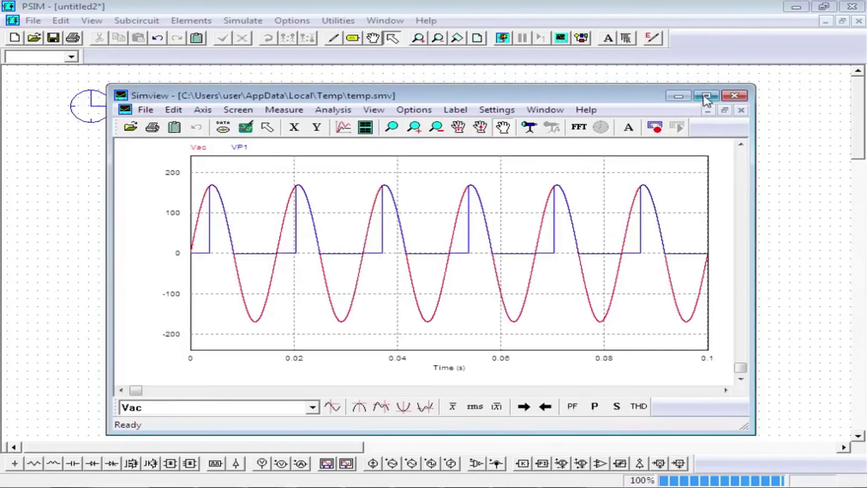
{"action": "left_click", "coordinate": [707, 95]}
{"action": "left_click", "coordinate": [852, 6]}
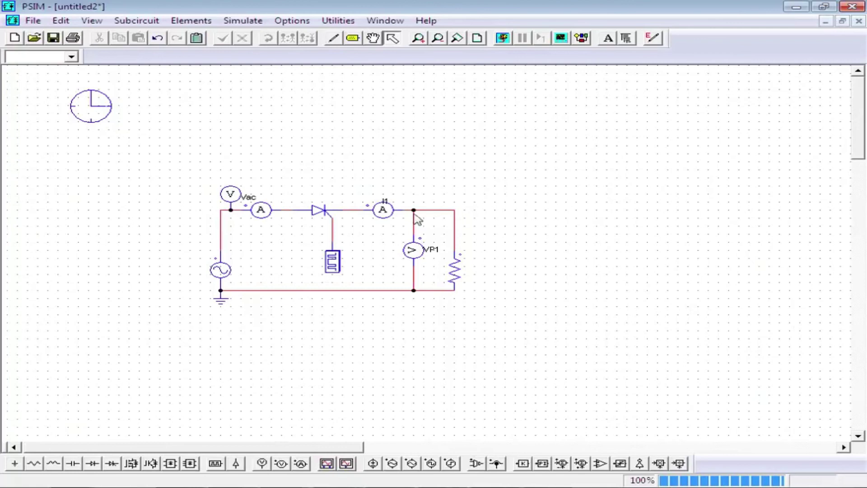
{"action": "left_click", "coordinate": [343, 269]}
{"action": "left_click", "coordinate": [240, 175]}
{"action": "left_click_drag", "start_coordinate": [167, 157], "coordinate": [523, 349]}
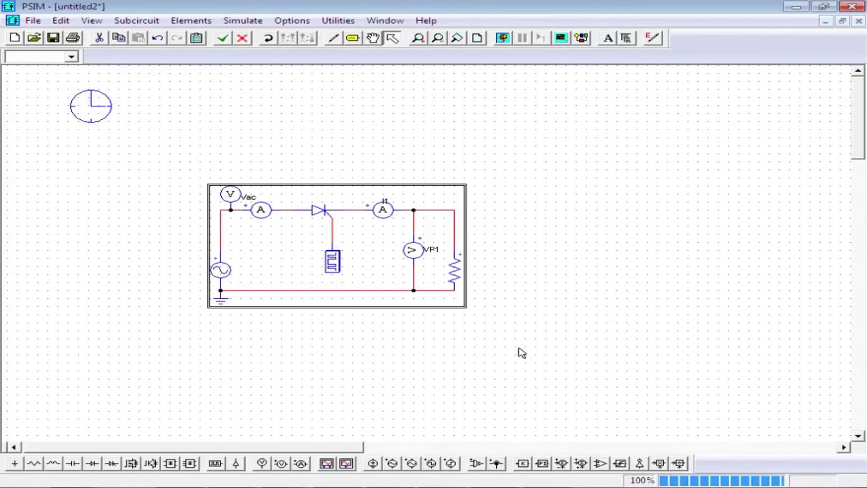
{"action": "left_click", "coordinate": [522, 356]}
{"action": "left_click_drag", "start_coordinate": [188, 153], "coordinate": [492, 335]}
{"action": "left_click", "coordinate": [495, 332]}
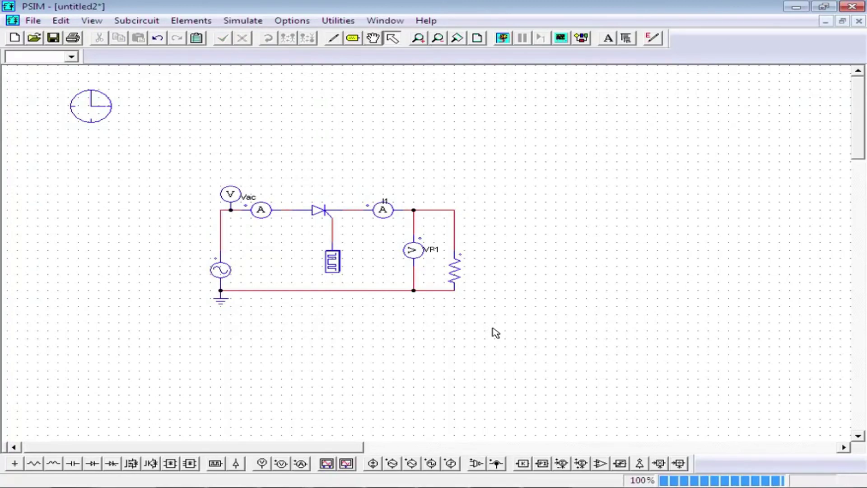